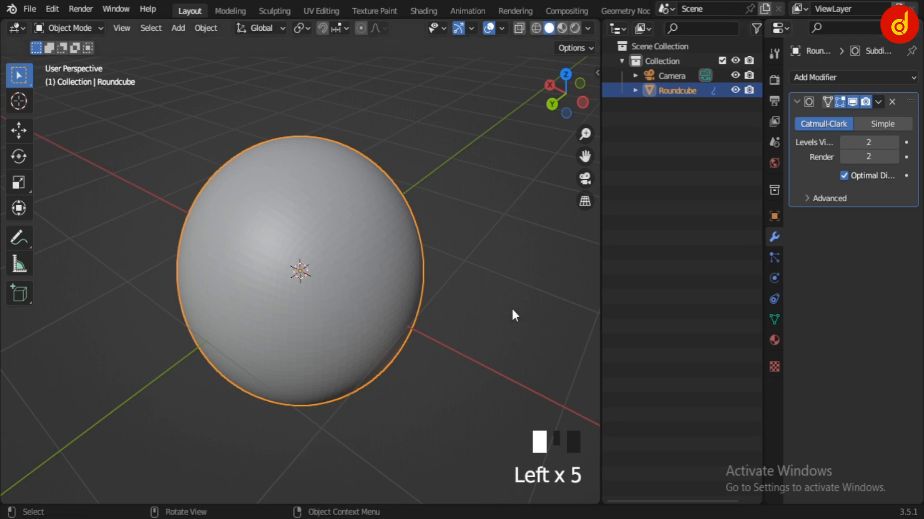
- Apply smooth shading to the Roundcube sphere
{"action": "right_click_drag", "start_coordinate": [417, 285], "coordinate": [398, 230]}
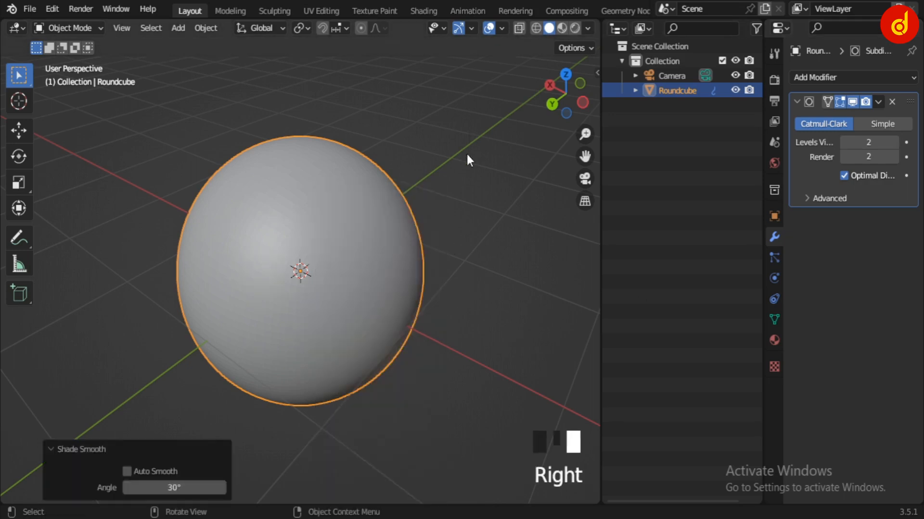
{"action": "left_click", "coordinate": [469, 288]}
{"action": "left_click", "coordinate": [370, 285]}
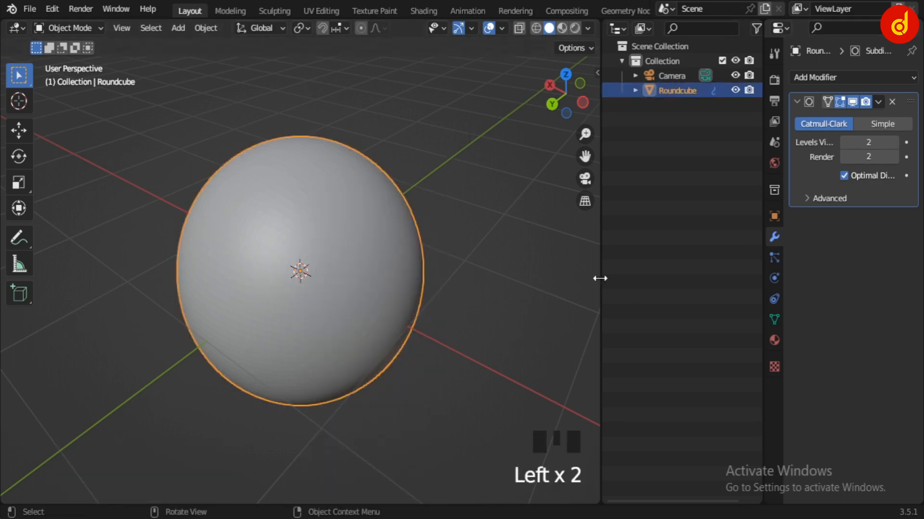
- Widen the Outliner area to about half the window and turn it into a Shader Editor
{"action": "left_click_drag", "start_coordinate": [600, 279], "coordinate": [387, 269]}
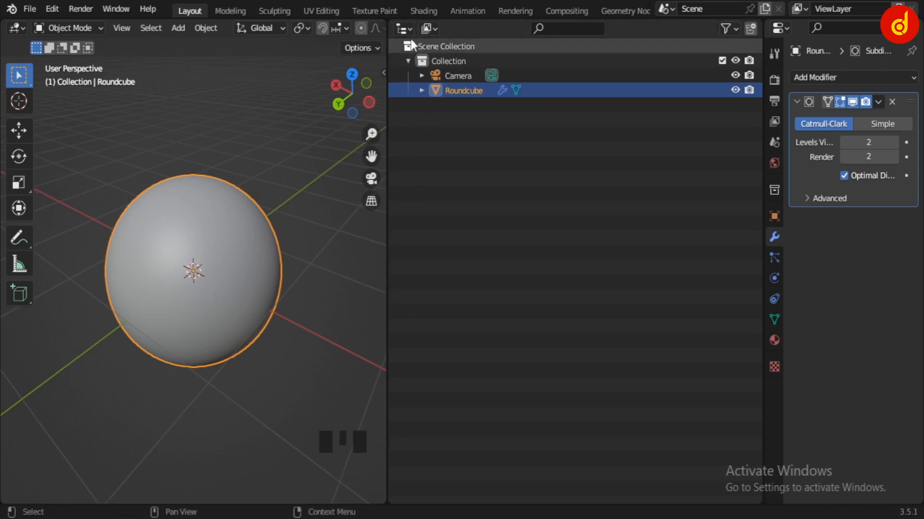
{"action": "left_click", "coordinate": [404, 29]}
{"action": "left_click", "coordinate": [438, 171]}
{"action": "key", "text": "n"}
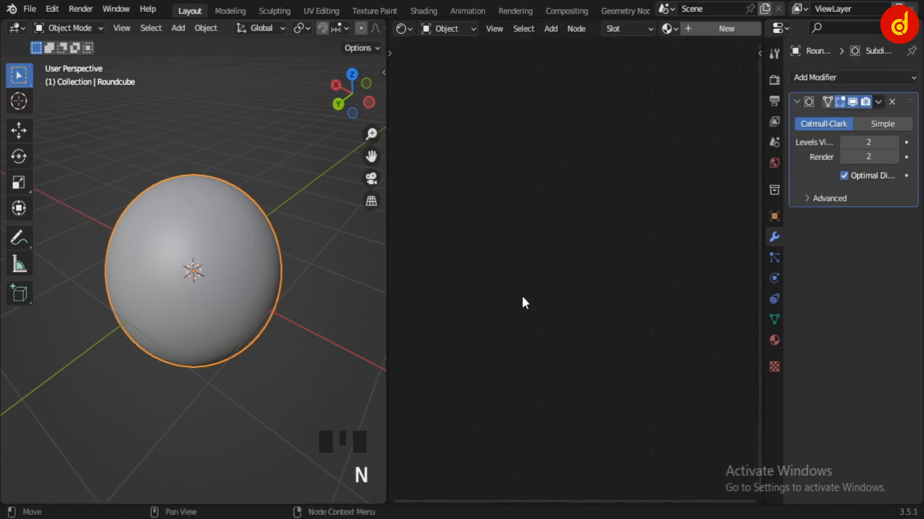
{"action": "scroll", "coordinate": [711, 30], "scroll_direction": "down", "scroll_amount": 5}
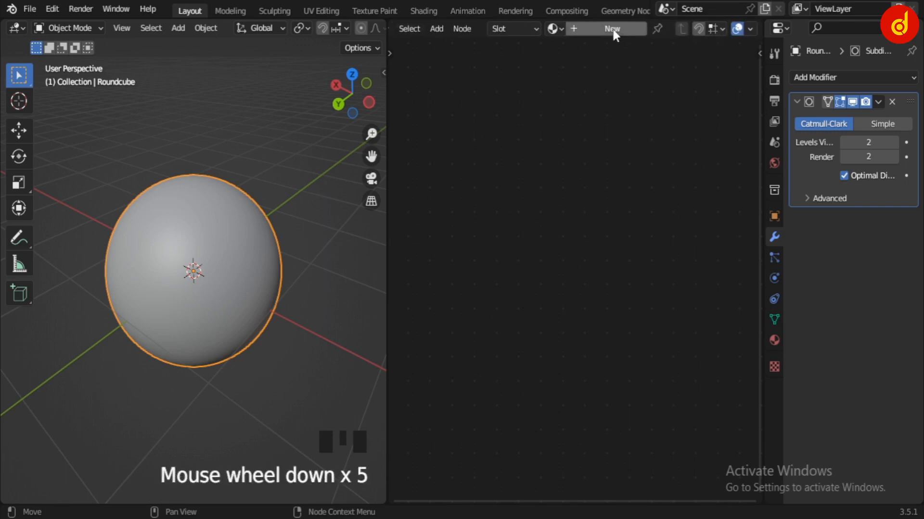
- Swap the Shader Editor area with the 3D viewport
{"action": "right_click", "coordinate": [387, 292]}
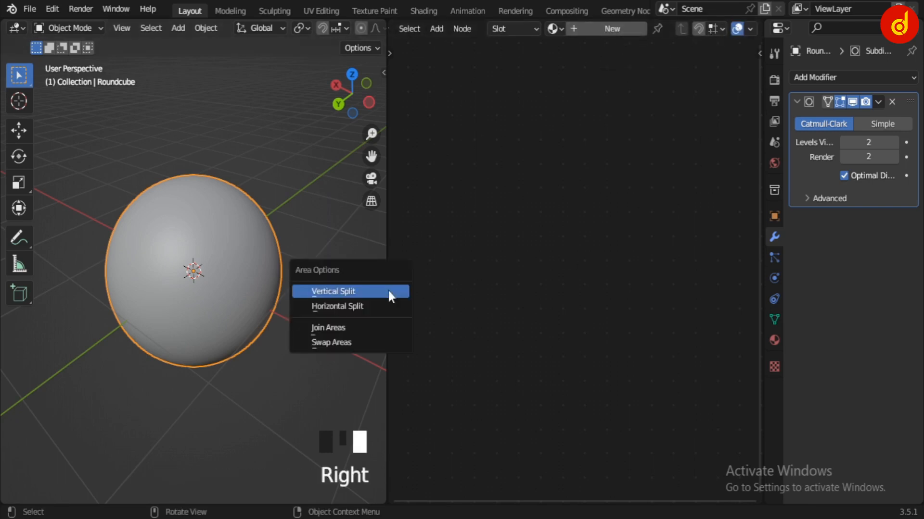
{"action": "left_click", "coordinate": [373, 345]}
{"action": "scroll", "coordinate": [20, 25], "scroll_direction": "up", "scroll_amount": 5}
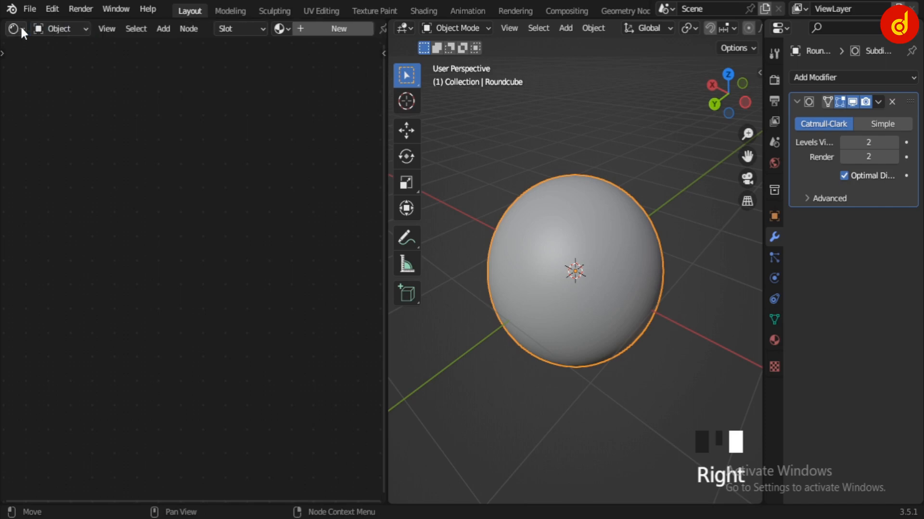
- Create a new material on the Roundcube and name it Car Mesh
{"action": "left_click", "coordinate": [324, 28]}
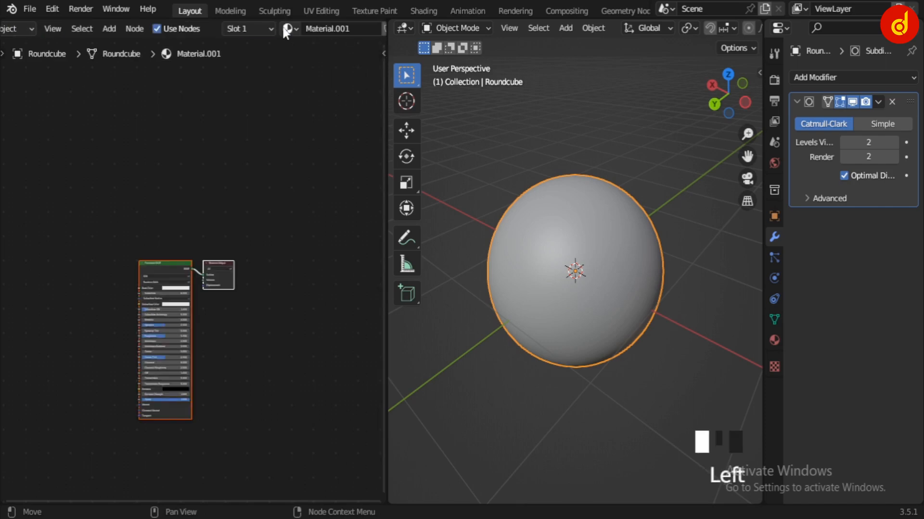
{"action": "left_click", "coordinate": [283, 29]}
{"action": "type", "text": "Car Mesh"}
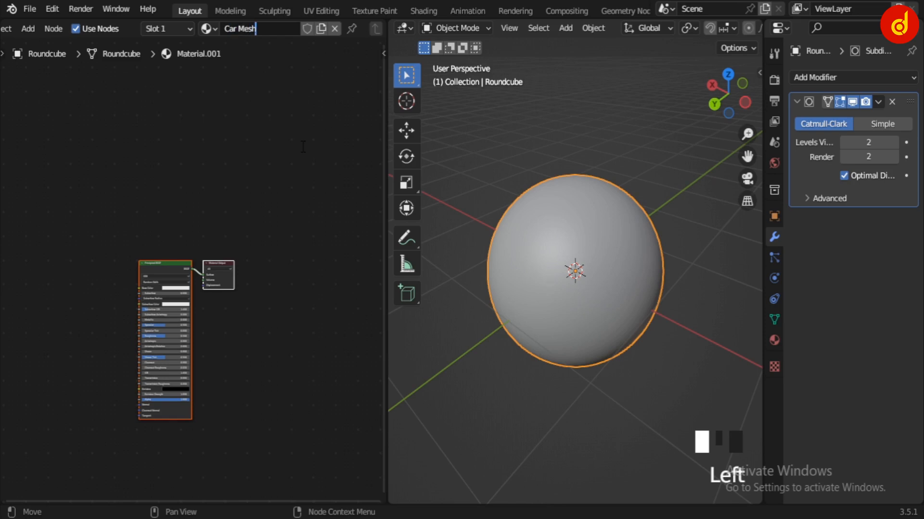
{"action": "key", "text": "Return"}
{"action": "scroll", "coordinate": [275, 349], "scroll_direction": "up", "scroll_amount": 3}
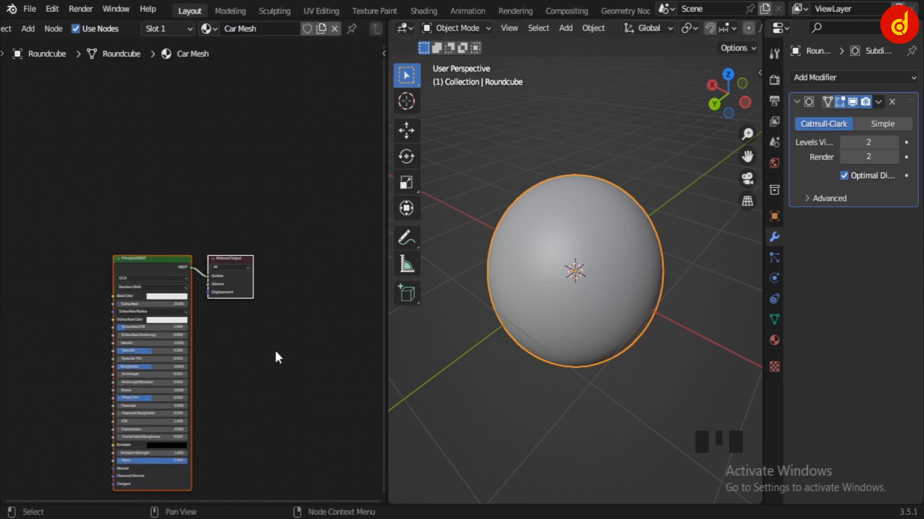
{"action": "scroll", "coordinate": [264, 332], "scroll_direction": "up", "scroll_amount": 4}
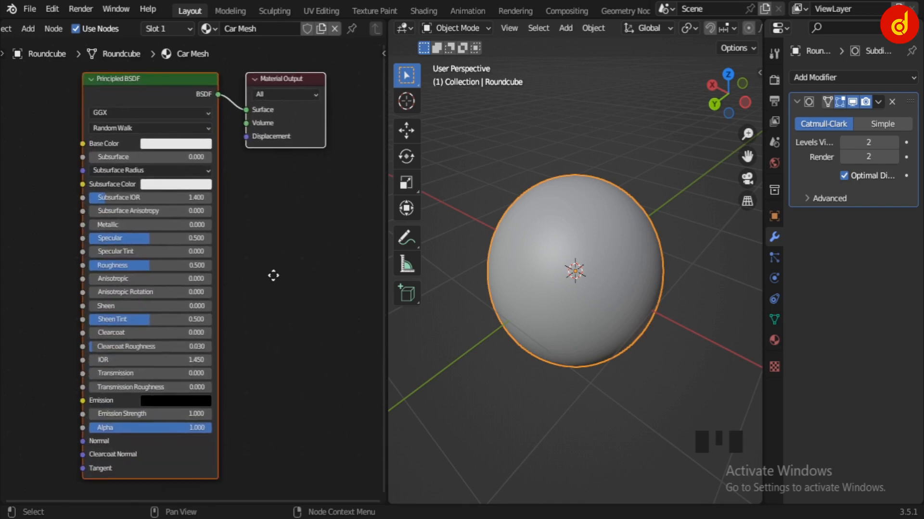
{"action": "left_click", "coordinate": [270, 259]}
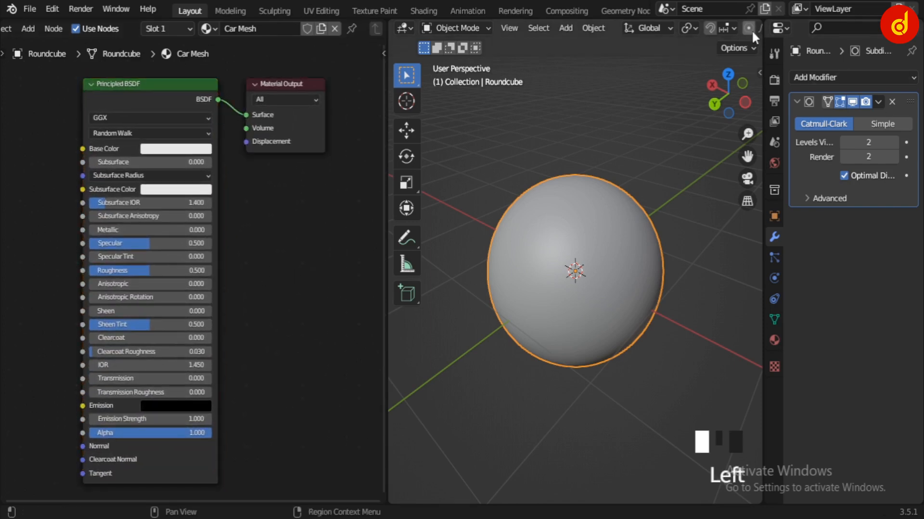
- Switch the 3D viewport to Material Preview shading and enable Scene Lights in its lighting options
{"action": "scroll", "coordinate": [747, 30], "scroll_direction": "down", "scroll_amount": 4}
{"action": "scroll", "coordinate": [746, 30], "scroll_direction": "down", "scroll_amount": 4}
{"action": "left_click", "coordinate": [725, 29]}
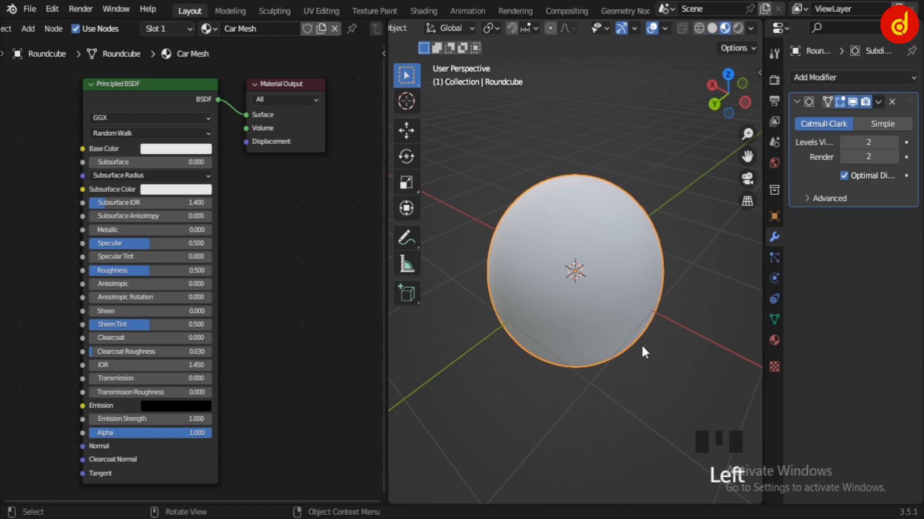
{"action": "left_click", "coordinate": [751, 29]}
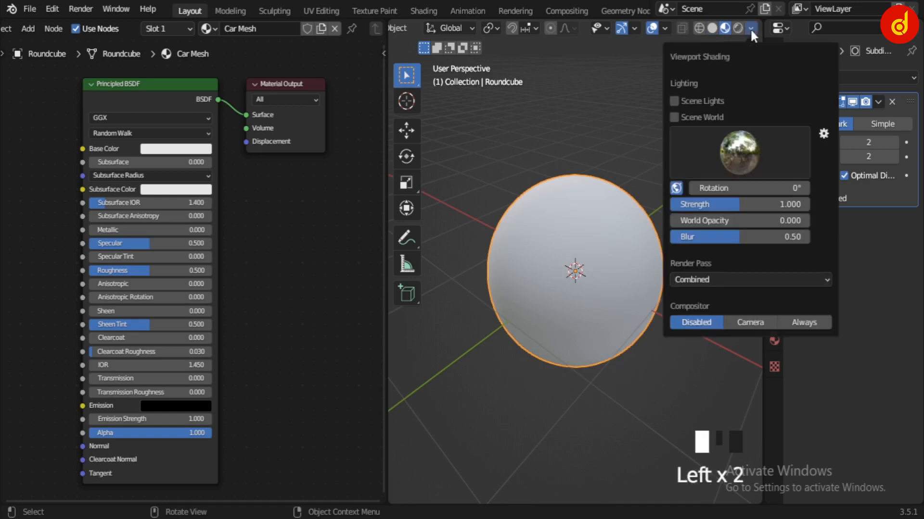
{"action": "left_click", "coordinate": [673, 116]}
{"action": "left_click", "coordinate": [673, 116]}
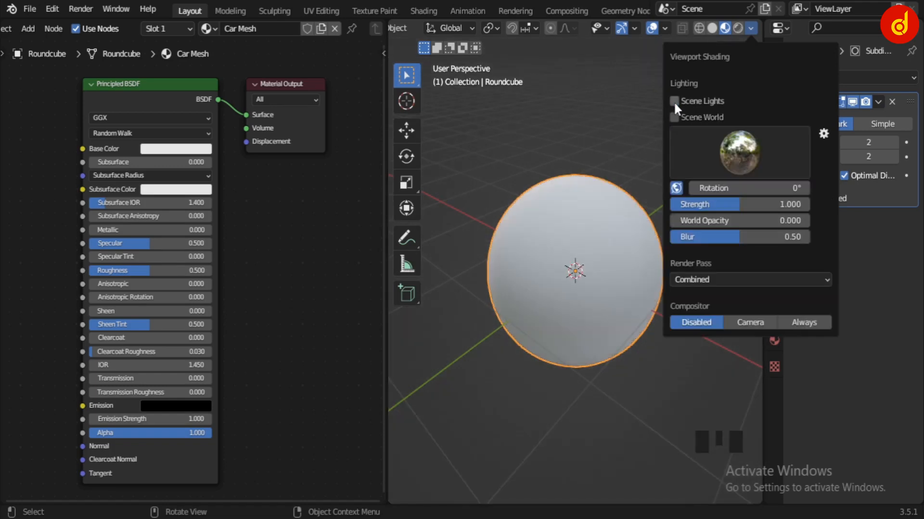
{"action": "left_click", "coordinate": [674, 101]}
- Try viewport lighting strengths of 2 and .1, and set the strength back to 1
{"action": "left_click_drag", "start_coordinate": [731, 201], "coordinate": [780, 201]}
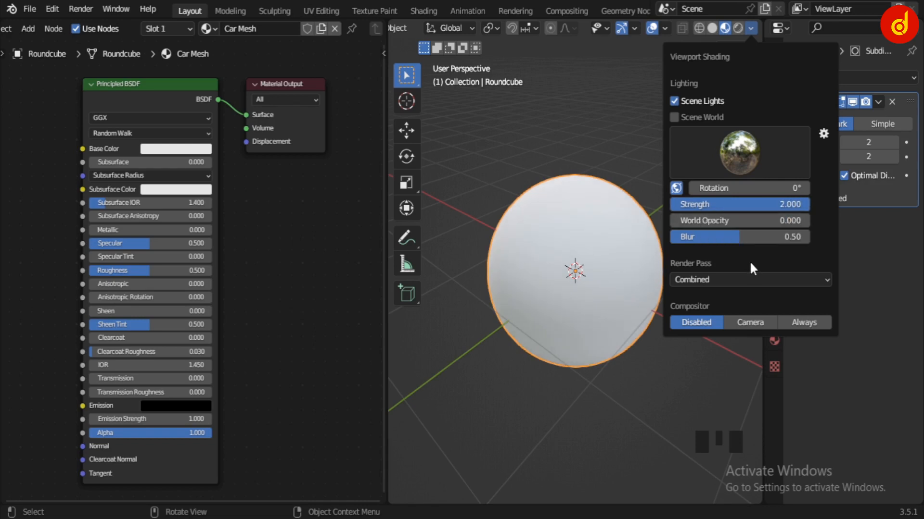
{"action": "left_click", "coordinate": [767, 204]}
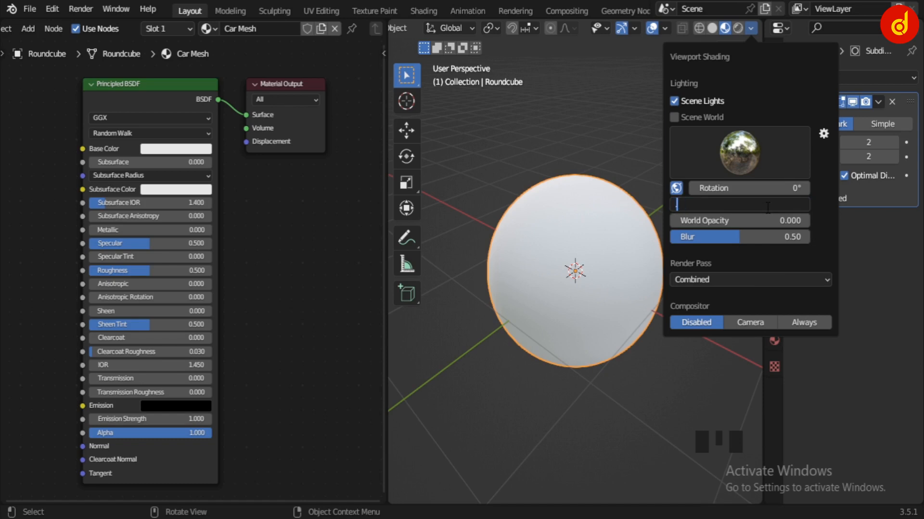
{"action": "type", "text": ".1"}
{"action": "key", "text": "Return"}
{"action": "left_click", "coordinate": [767, 206]}
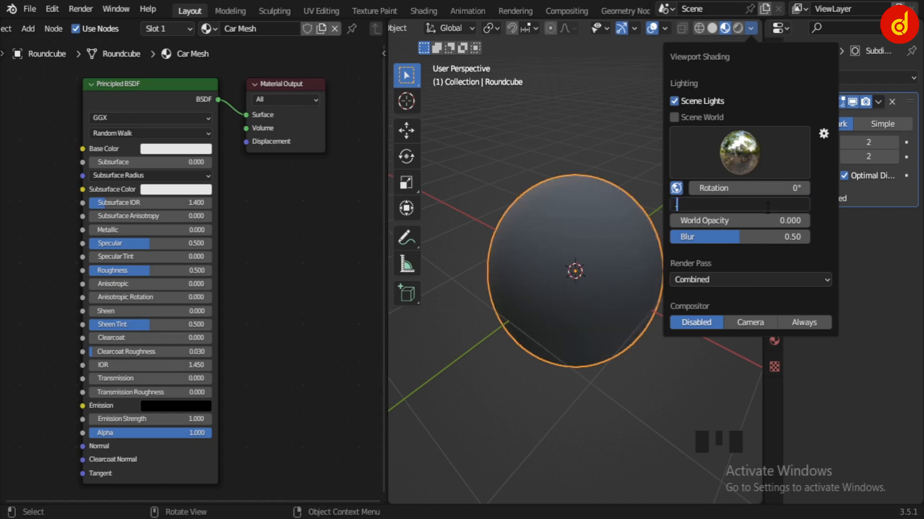
{"action": "key", "text": "Return"}
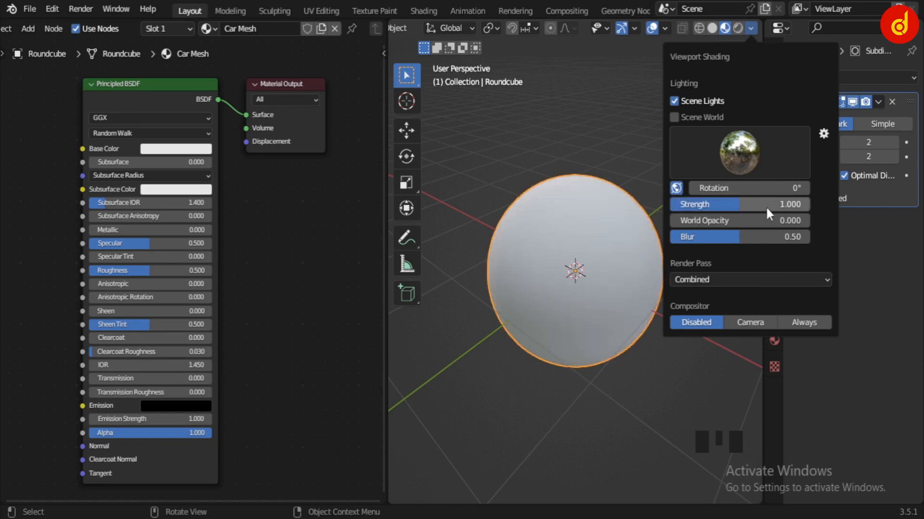
- Try the Christensen-Burley subsurface method on the Principled BSDF node and switch it back to Random Walk
{"action": "mouse_move", "coordinate": [549, 374]}
{"action": "middle_mouse_down"}
{"action": "mouse_move", "coordinate": [585, 396]}
{"action": "mouse_move", "coordinate": [695, 342]}
{"action": "mouse_move", "coordinate": [666, 373]}
{"action": "middle_mouse_up"}
{"action": "middle_click_drag", "start_coordinate": [37, 305], "coordinate": [139, 295]}
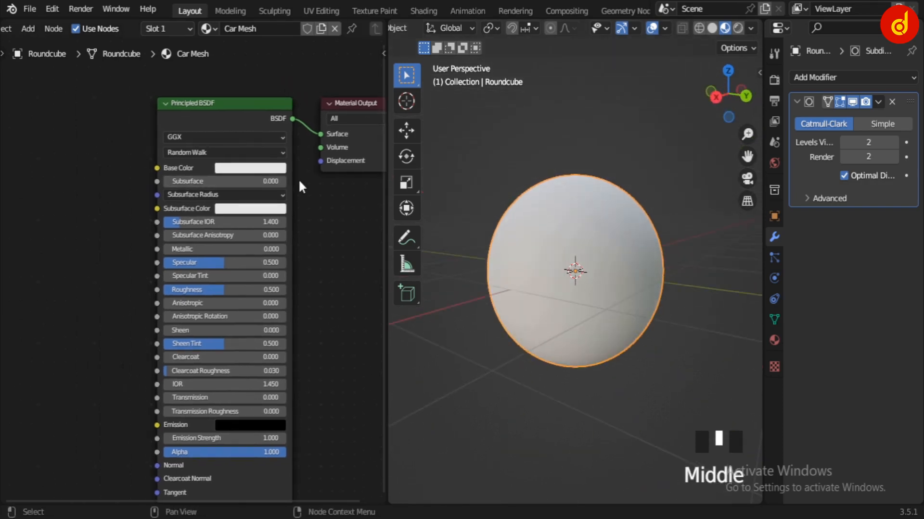
{"action": "scroll", "coordinate": [305, 179], "scroll_direction": "up", "scroll_amount": 5}
{"action": "middle_click_drag", "start_coordinate": [308, 180], "coordinate": [233, 369]}
{"action": "left_click", "coordinate": [223, 295]}
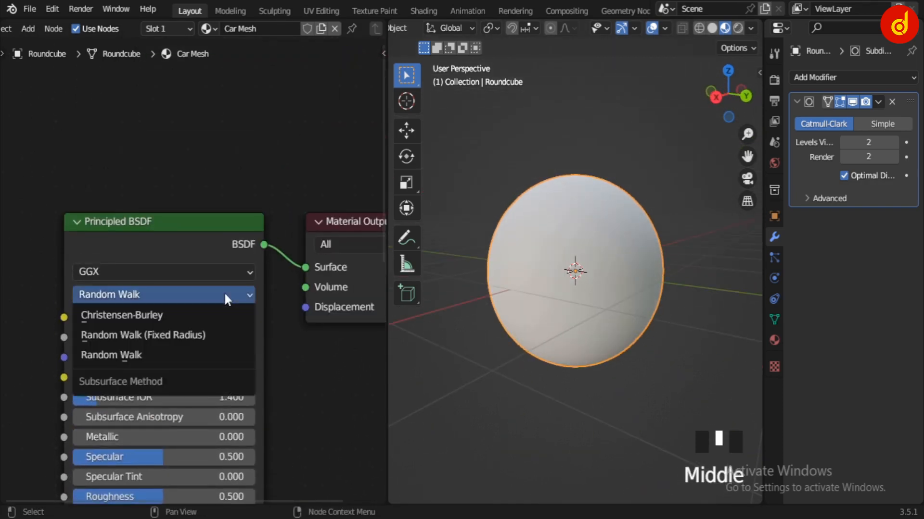
{"action": "left_click", "coordinate": [188, 315]}
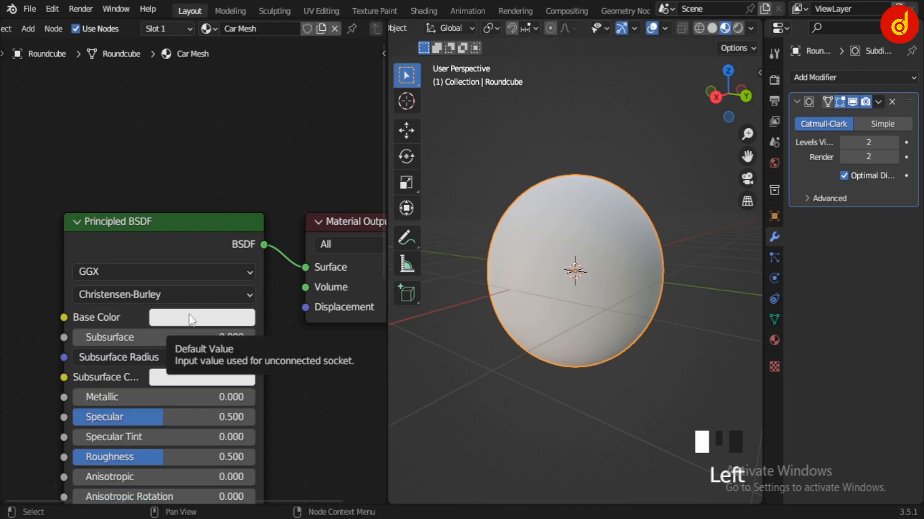
{"action": "middle_click_drag", "start_coordinate": [267, 348], "coordinate": [274, 276]}
{"action": "left_click", "coordinate": [209, 223]}
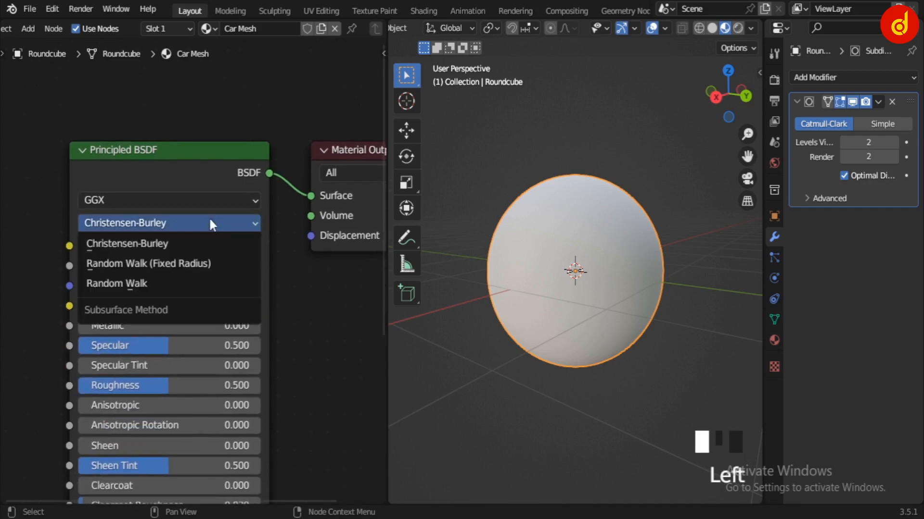
{"action": "left_click", "coordinate": [199, 284]}
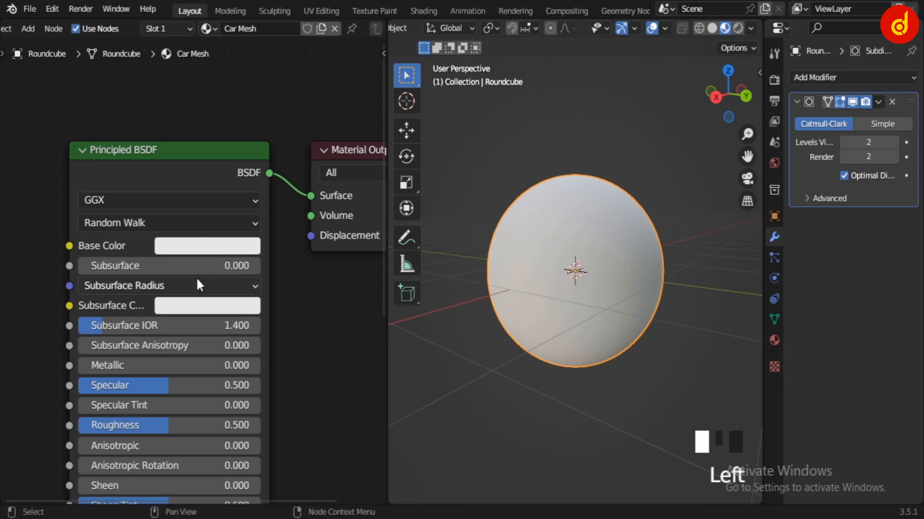
- Set the Principled BSDF's Base Color to black
{"action": "scroll", "coordinate": [299, 336], "scroll_direction": "down", "scroll_amount": 1}
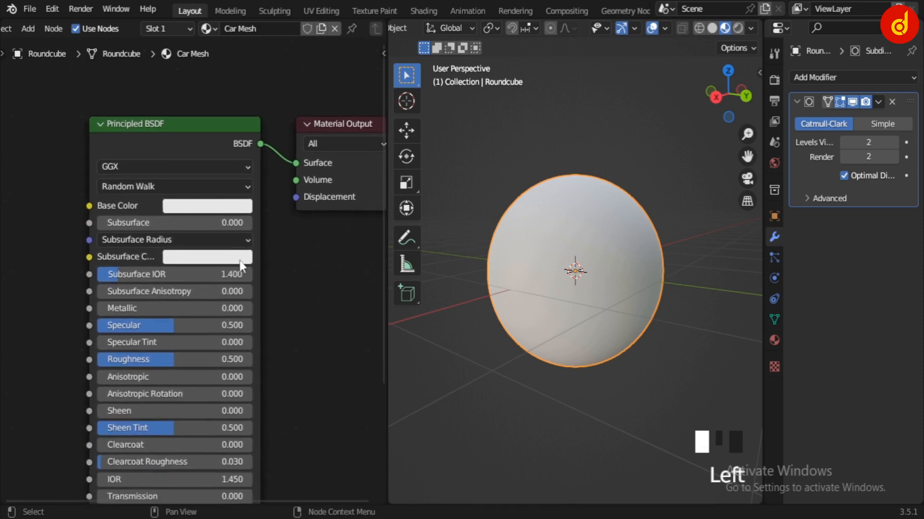
{"action": "left_click", "coordinate": [231, 212]}
{"action": "left_click_drag", "start_coordinate": [288, 293], "coordinate": [289, 380]}
{"action": "middle_click_drag", "start_coordinate": [72, 356], "coordinate": [151, 313]}
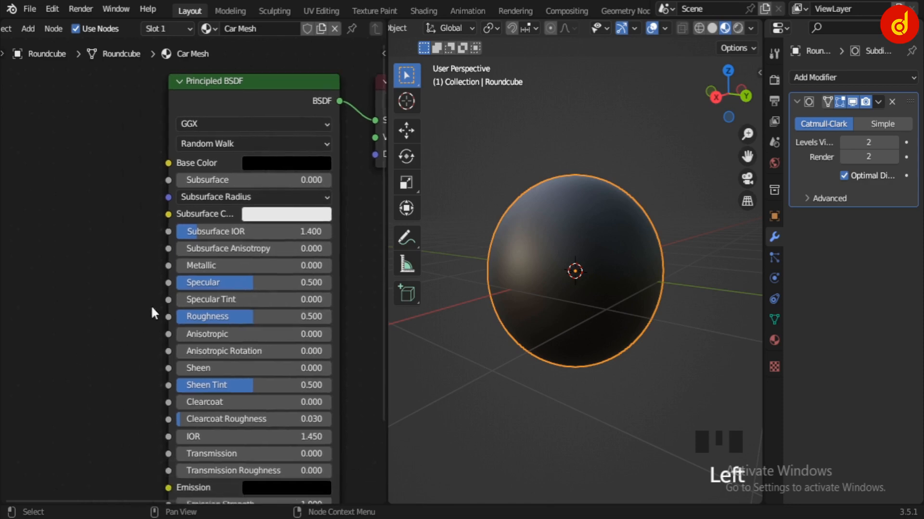
- Hide the overlays and gizmos in the 3D viewport and look at the dark sphere from another side
{"action": "left_click", "coordinate": [655, 27]}
{"action": "scroll", "coordinate": [639, 299], "scroll_direction": "up", "scroll_amount": 2}
{"action": "scroll", "coordinate": [648, 300], "scroll_direction": "down", "scroll_amount": 1}
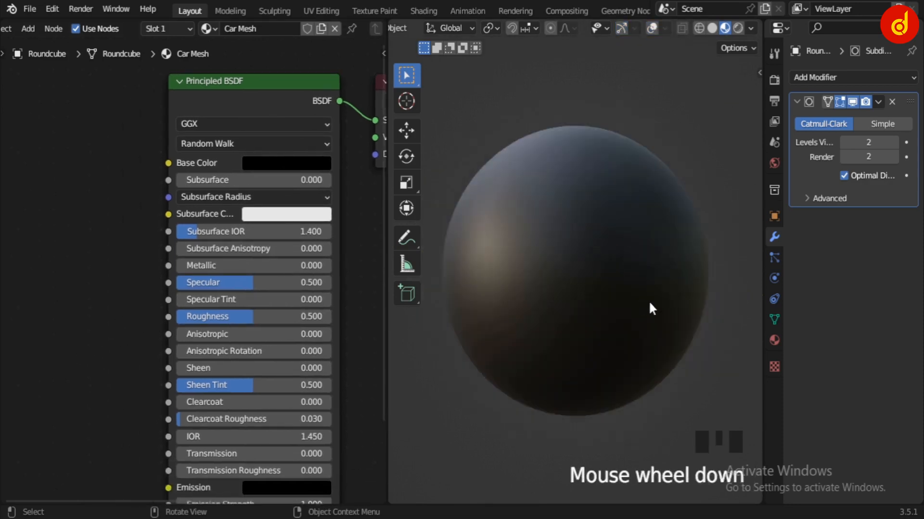
{"action": "middle_click_drag", "start_coordinate": [649, 301], "coordinate": [478, 325]}
- Add a Magic Texture node beside the Principled BSDF and connect its Color output to the Roughness input
{"action": "left_click", "coordinate": [106, 307]}
{"action": "key", "text": "shift+a"}
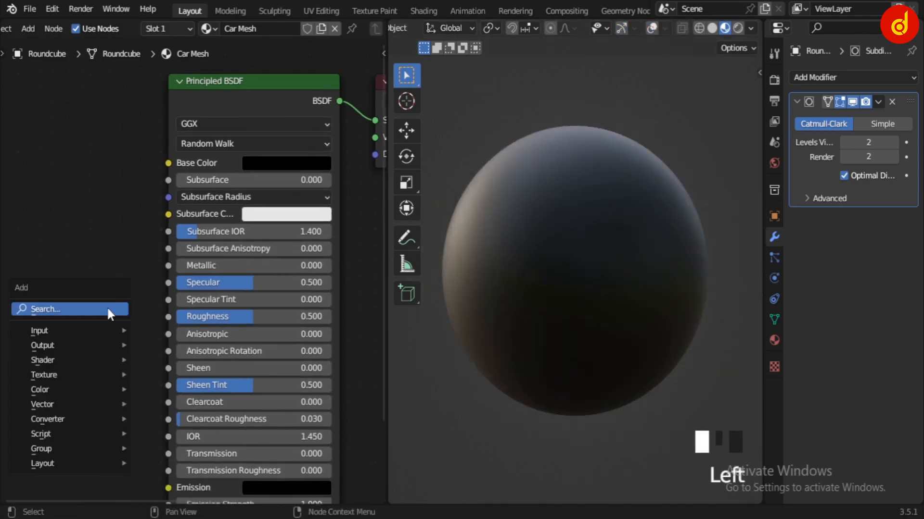
{"action": "left_click", "coordinate": [107, 307]}
{"action": "type", "text": "m"}
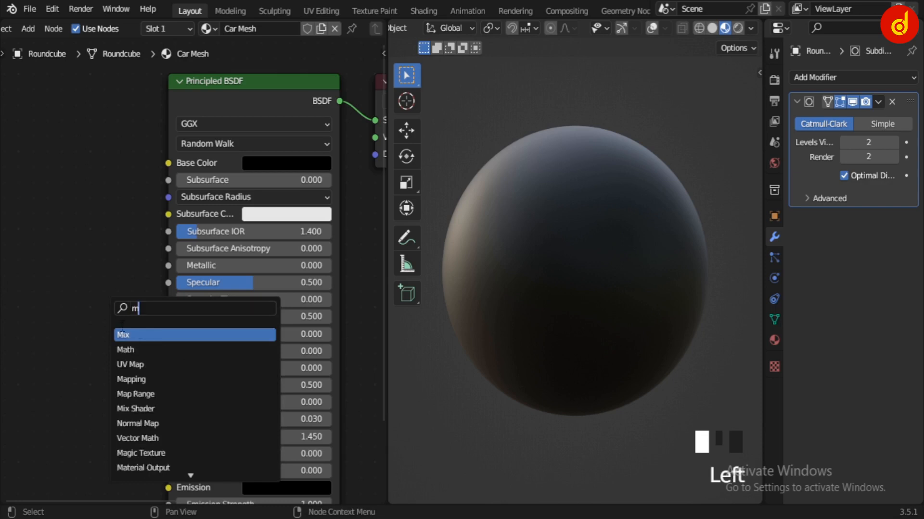
{"action": "left_click", "coordinate": [141, 453]}
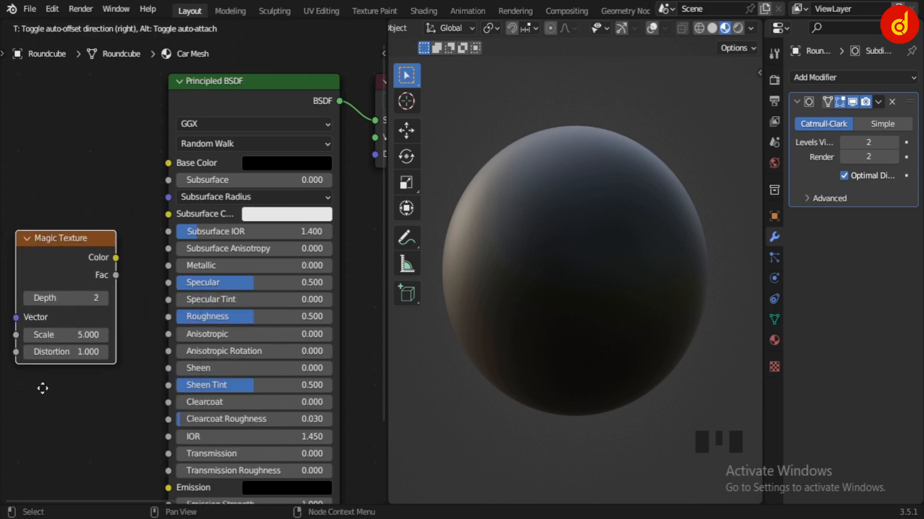
{"action": "left_click", "coordinate": [109, 379]}
{"action": "mouse_move", "coordinate": [164, 233]}
{"action": "left_mouse_down"}
{"action": "mouse_move", "coordinate": [115, 244]}
{"action": "mouse_move", "coordinate": [194, 315]}
{"action": "mouse_move", "coordinate": [216, 303]}
{"action": "left_mouse_up"}
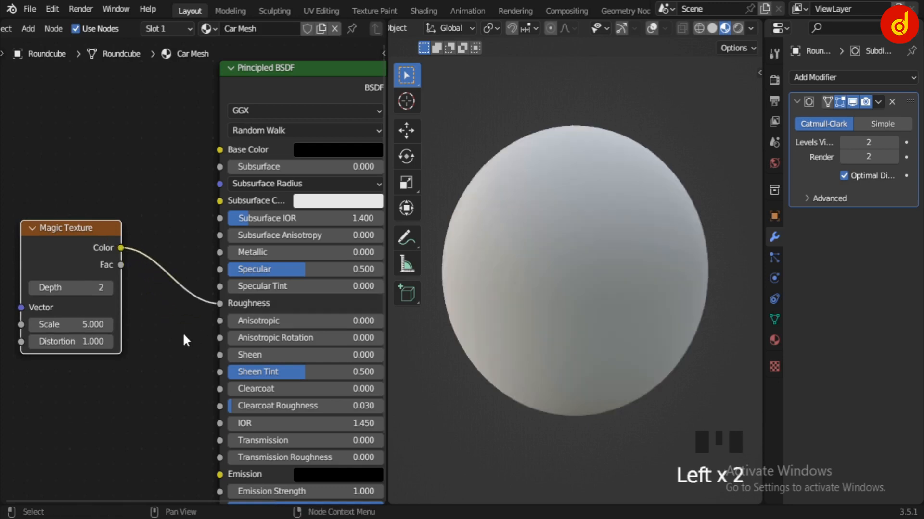
- Set the Magic Texture's Scale to 30
{"action": "middle_click_drag", "start_coordinate": [511, 280], "coordinate": [635, 330]}
{"action": "middle_click_drag", "start_coordinate": [129, 385], "coordinate": [161, 379]}
{"action": "scroll", "coordinate": [160, 379], "scroll_direction": "up", "scroll_amount": 3}
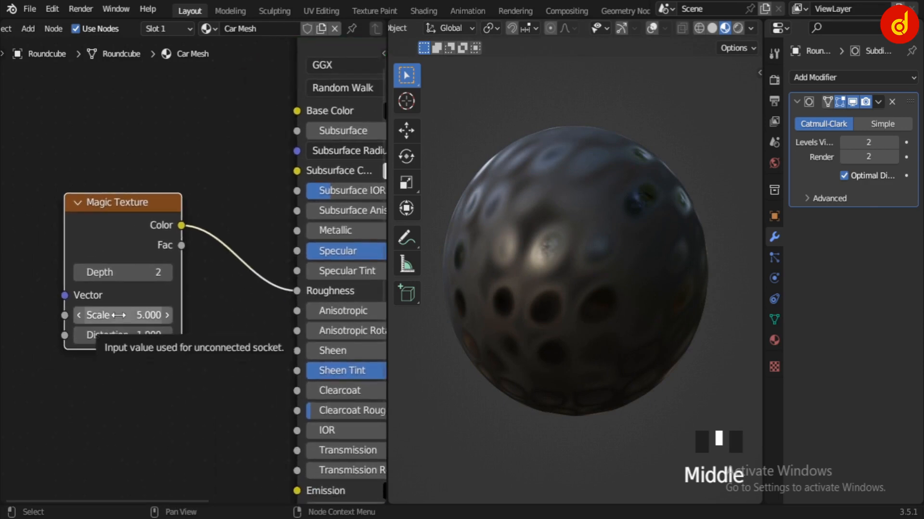
{"action": "left_click_drag", "start_coordinate": [118, 315], "coordinate": [237, 315]}
{"action": "left_click", "coordinate": [77, 316]}
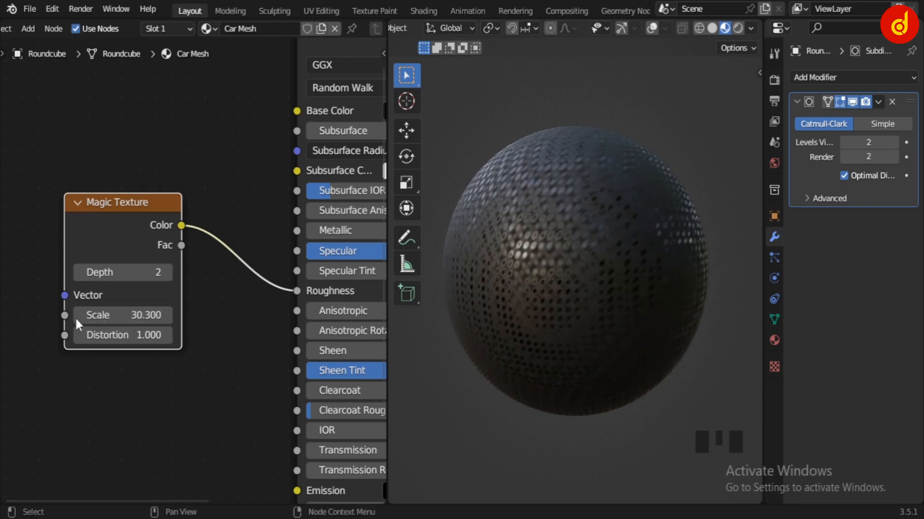
{"action": "left_click", "coordinate": [77, 315]}
{"action": "left_click", "coordinate": [77, 316]}
- Raise the Magic Texture's Depth to 3
{"action": "middle_click_drag", "start_coordinate": [576, 376], "coordinate": [674, 380]}
{"action": "scroll", "coordinate": [673, 384], "scroll_direction": "up", "scroll_amount": 2}
{"action": "scroll", "coordinate": [673, 383], "scroll_direction": "down", "scroll_amount": 2}
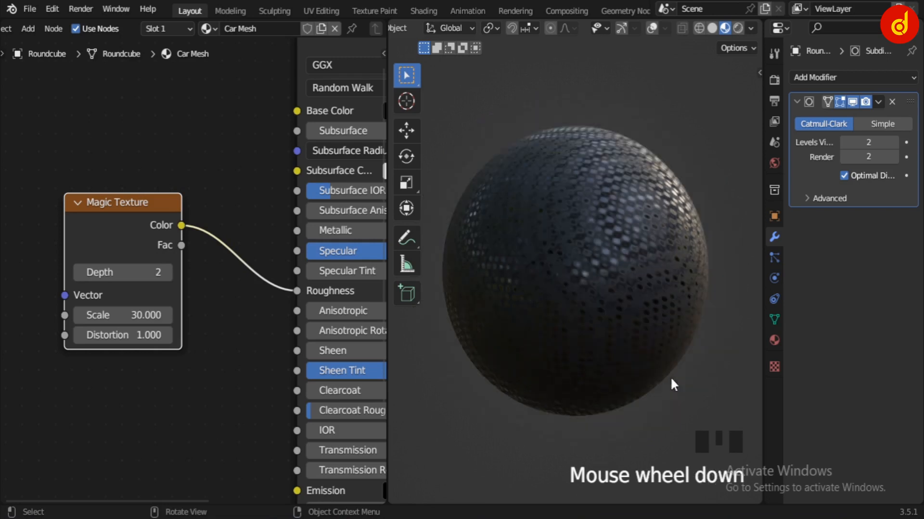
{"action": "left_click", "coordinate": [168, 273]}
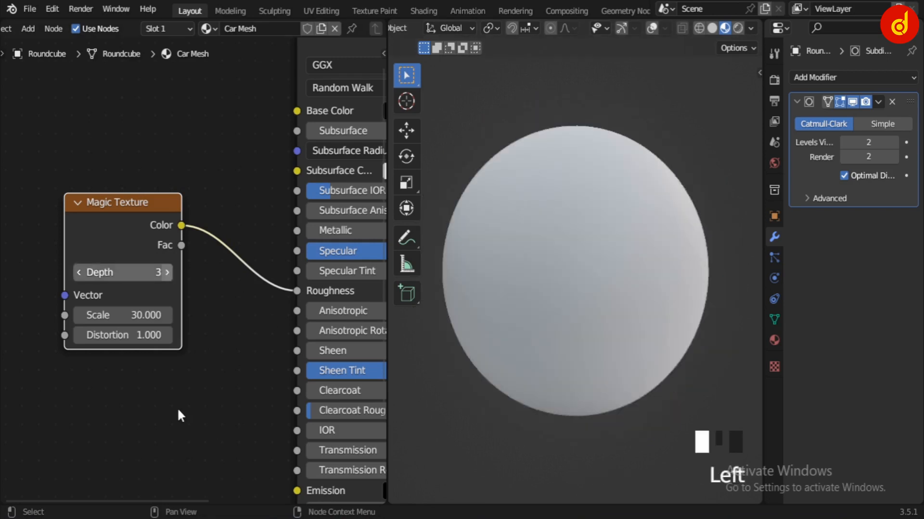
- Duplicate the Magic Texture node and place the copy below the original, level with the Principled BSDF's Normal input
{"action": "scroll", "coordinate": [178, 409], "scroll_direction": "down", "scroll_amount": 3}
{"action": "middle_click_drag", "start_coordinate": [178, 410], "coordinate": [215, 319]}
{"action": "left_click", "coordinate": [206, 307]}
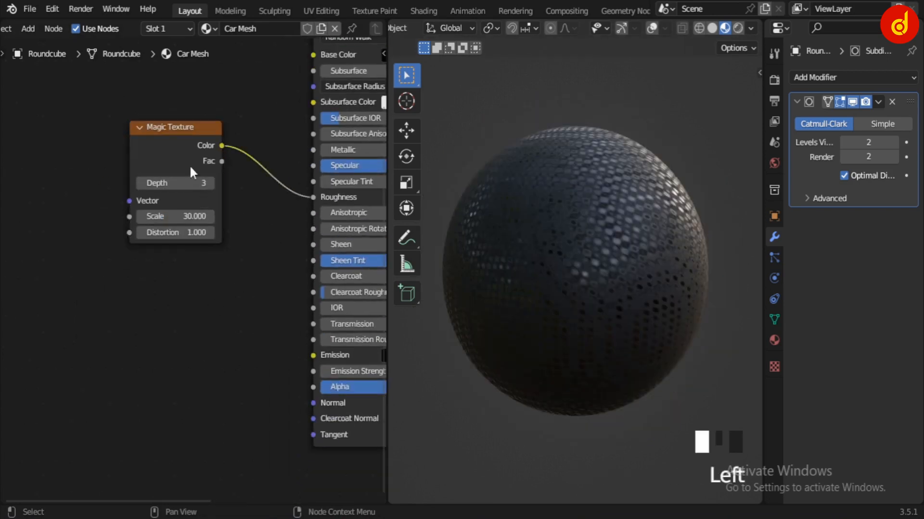
{"action": "left_click", "coordinate": [166, 128]}
{"action": "key", "text": "shift+d"}
{"action": "left_click", "coordinate": [131, 384]}
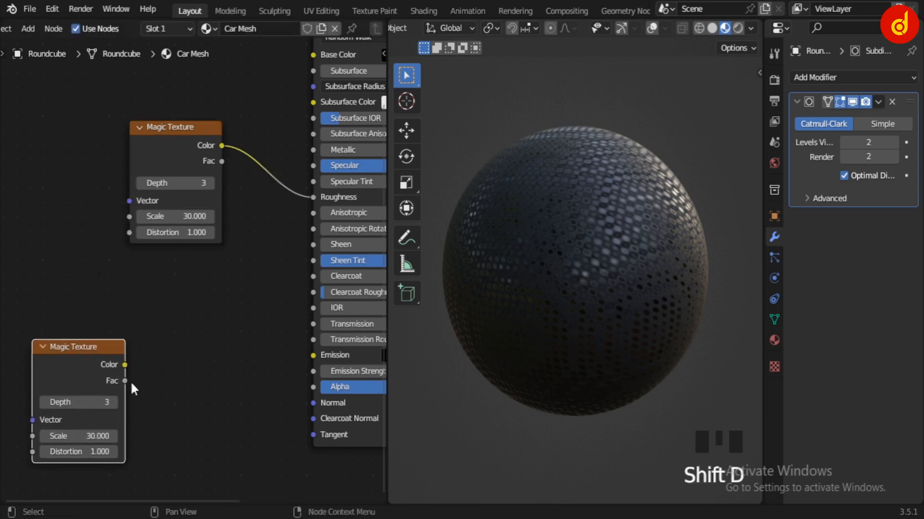
{"action": "middle_click_drag", "start_coordinate": [190, 397], "coordinate": [164, 346]}
{"action": "left_click", "coordinate": [171, 353]}
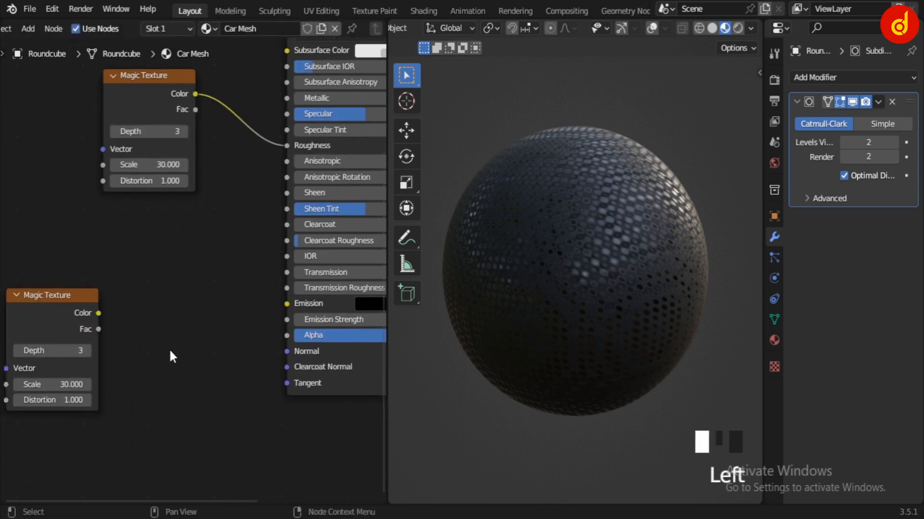
- Connect the duplicated Magic Texture's Color to the Principled BSDF's Normal input and insert a Bump node into that link
{"action": "key", "text": "shift+a"}
{"action": "mouse_move", "coordinate": [98, 313]}
{"action": "left_mouse_down"}
{"action": "mouse_move", "coordinate": [278, 340]}
{"action": "mouse_move", "coordinate": [286, 351]}
{"action": "left_mouse_up"}
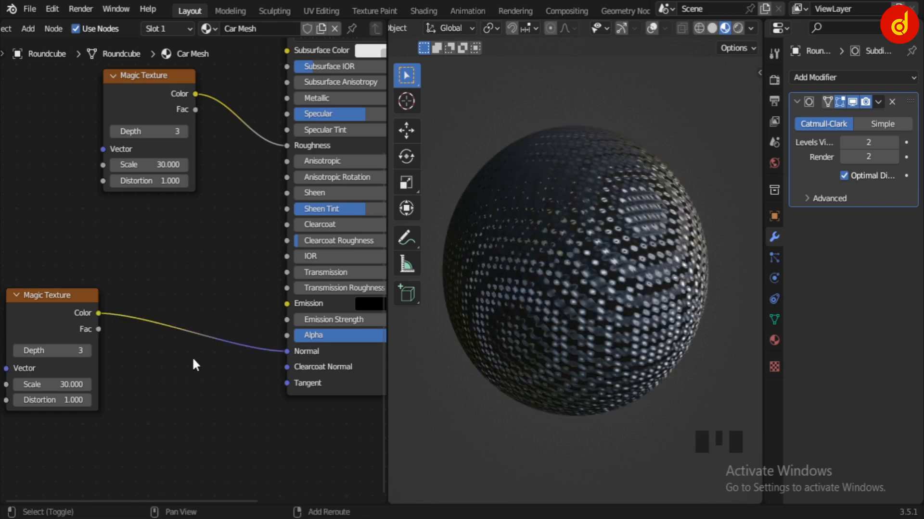
{"action": "left_click_drag", "start_coordinate": [286, 351], "coordinate": [193, 358]}
{"action": "type", "text": "bu"}
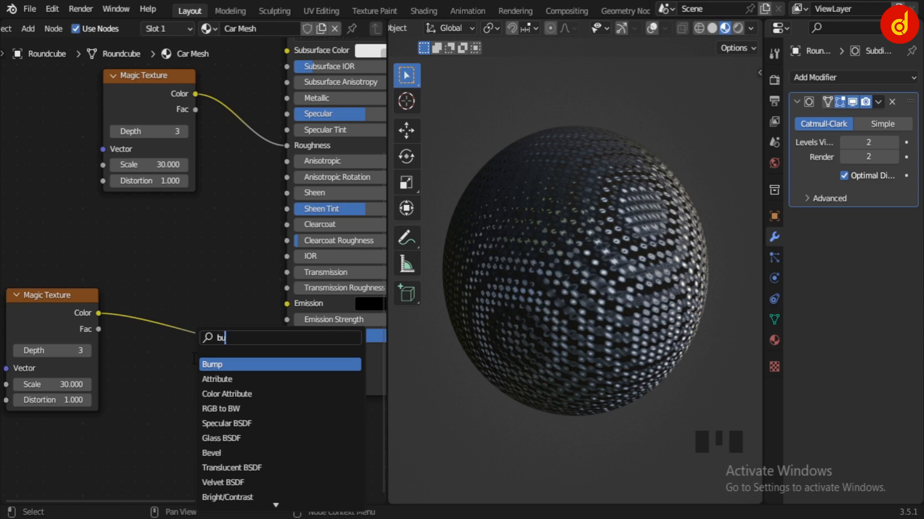
{"action": "key", "text": "Return"}
{"action": "left_click", "coordinate": [173, 322]}
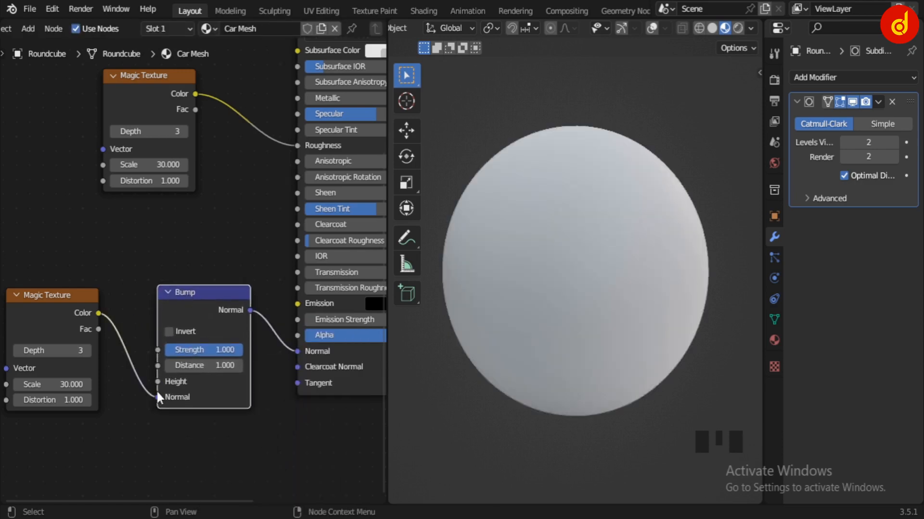
- Move the texture's Color link from the Bump node's Normal to its Height input and inspect the relief on the sphere
{"action": "mouse_move", "coordinate": [451, 376]}
{"action": "middle_mouse_down"}
{"action": "mouse_move", "coordinate": [453, 318]}
{"action": "mouse_move", "coordinate": [478, 340]}
{"action": "mouse_move", "coordinate": [503, 288]}
{"action": "middle_mouse_up"}
{"action": "mouse_move", "coordinate": [147, 399]}
{"action": "left_mouse_down"}
{"action": "mouse_move", "coordinate": [138, 389]}
{"action": "mouse_move", "coordinate": [158, 381]}
{"action": "left_mouse_up"}
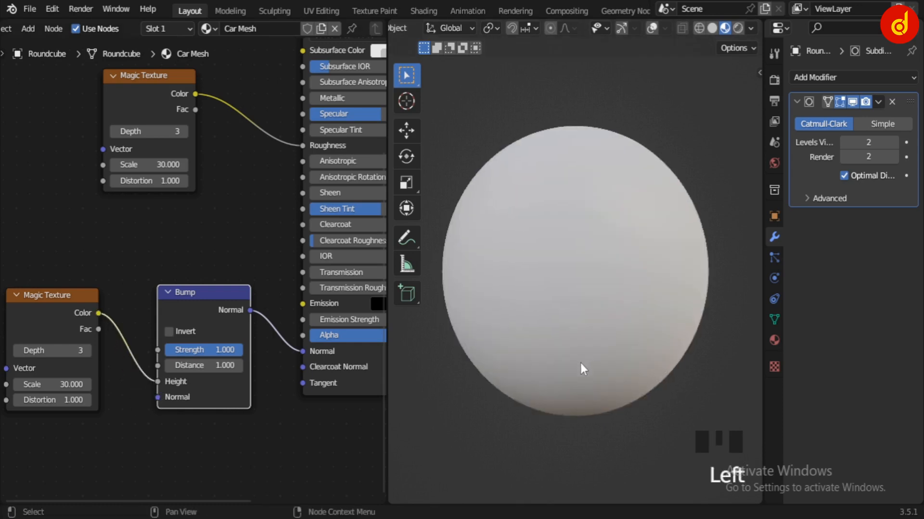
{"action": "middle_click_drag", "start_coordinate": [187, 439], "coordinate": [230, 435]}
{"action": "scroll", "coordinate": [630, 289], "scroll_direction": "up", "scroll_amount": 3}
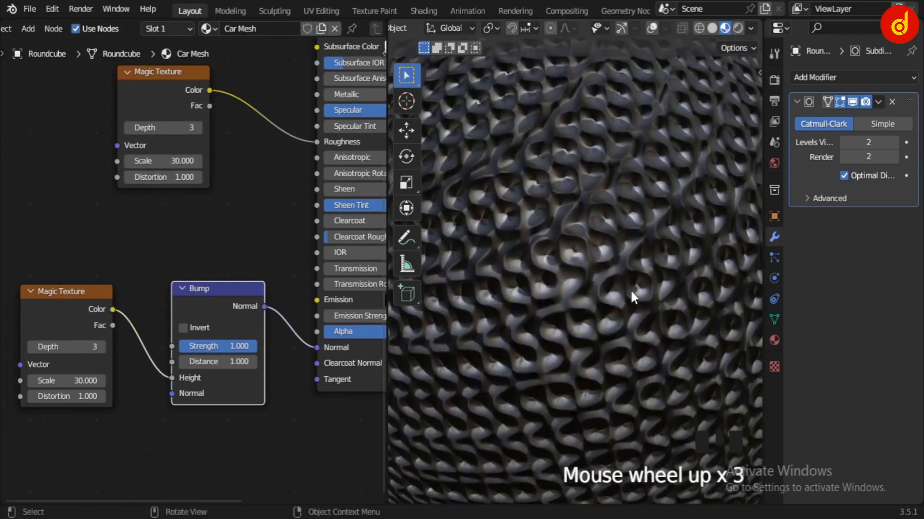
{"action": "scroll", "coordinate": [672, 287], "scroll_direction": "down", "scroll_amount": 2}
{"action": "middle_click_drag", "start_coordinate": [671, 287], "coordinate": [532, 359]}
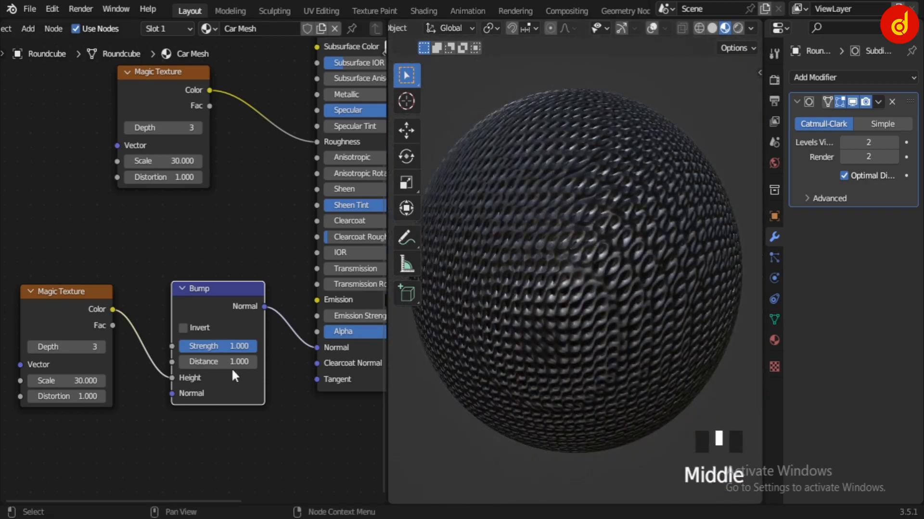
- Set the Bump node's Strength to 0.4 and check the softened relief on the sphere
{"action": "scroll", "coordinate": [232, 347], "scroll_direction": "up", "scroll_amount": 2}
{"action": "mouse_move", "coordinate": [254, 381]}
{"action": "left_mouse_down"}
{"action": "mouse_move", "coordinate": [168, 381]}
{"action": "mouse_move", "coordinate": [217, 375]}
{"action": "left_mouse_up"}
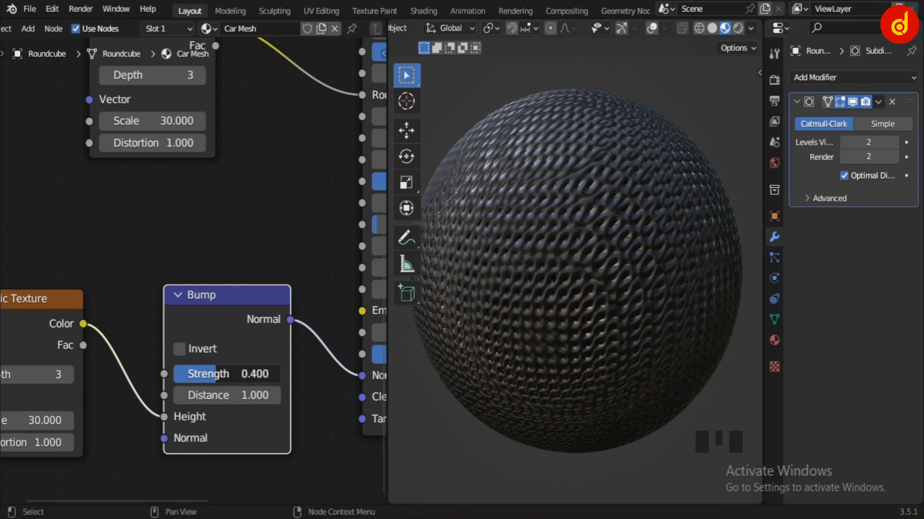
{"action": "scroll", "coordinate": [581, 293], "scroll_direction": "down", "scroll_amount": 2}
{"action": "middle_click_drag", "start_coordinate": [581, 292], "coordinate": [633, 375]}
{"action": "scroll", "coordinate": [621, 293], "scroll_direction": "up", "scroll_amount": 3}
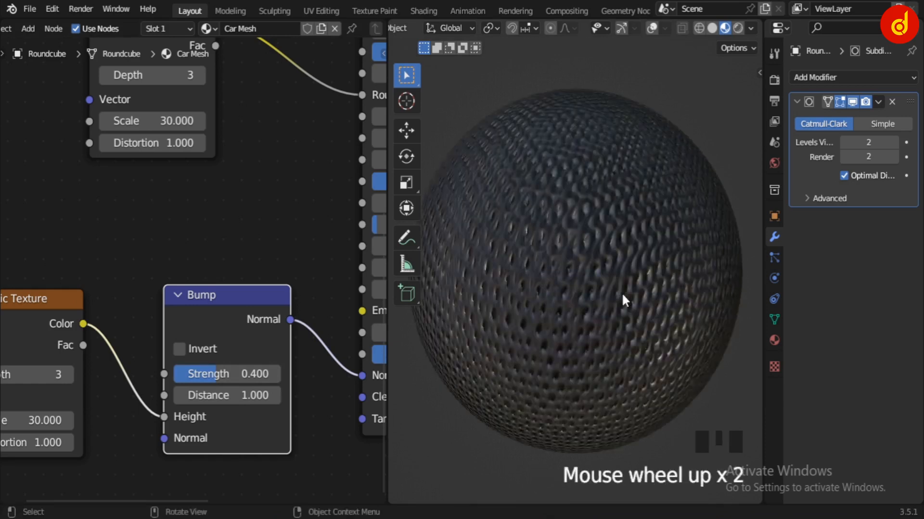
- Turn on Invert in the Bump node and check the sphere's surface from another angle
{"action": "left_click", "coordinate": [181, 348]}
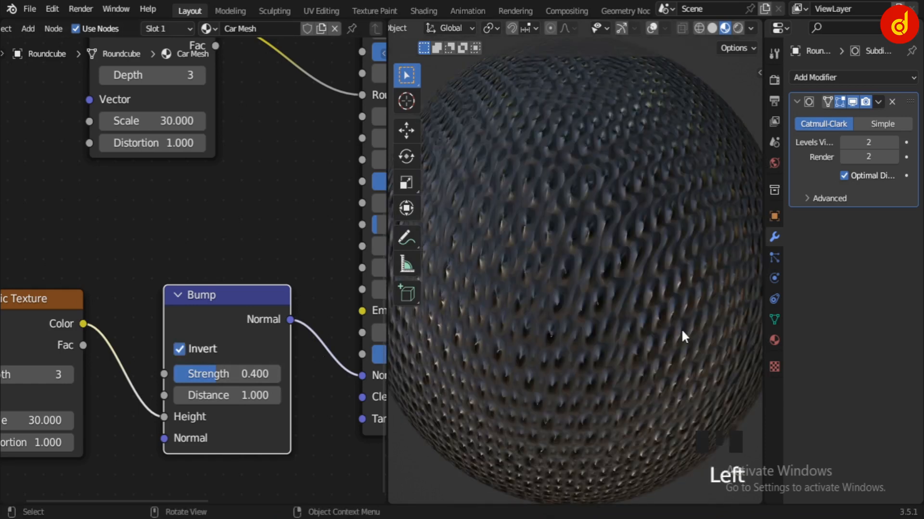
{"action": "scroll", "coordinate": [681, 329], "scroll_direction": "down", "scroll_amount": 2}
{"action": "middle_click_drag", "start_coordinate": [680, 328], "coordinate": [715, 378]}
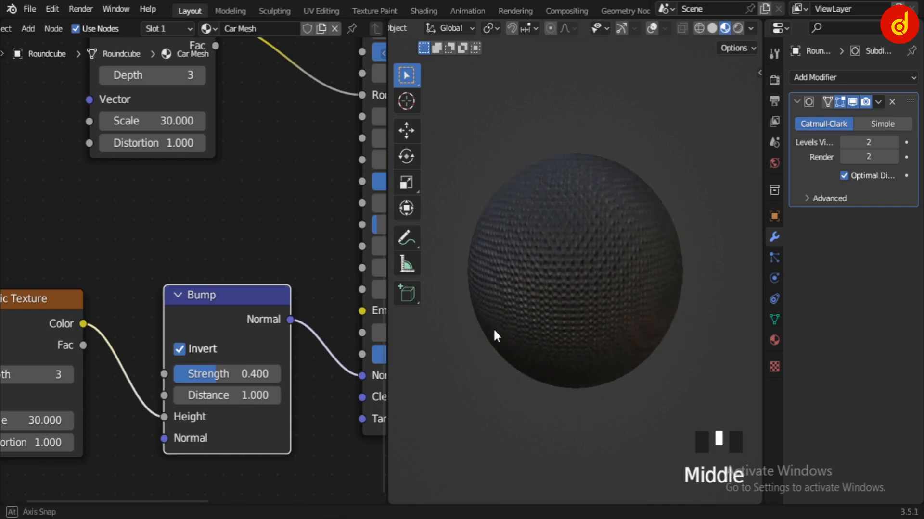
- Set the Principled BSDF's Specular value to 1
{"action": "scroll", "coordinate": [290, 202], "scroll_direction": "down", "scroll_amount": 2}
{"action": "middle_click_drag", "start_coordinate": [302, 192], "coordinate": [170, 254]}
{"action": "scroll", "coordinate": [200, 269], "scroll_direction": "up", "scroll_amount": 2}
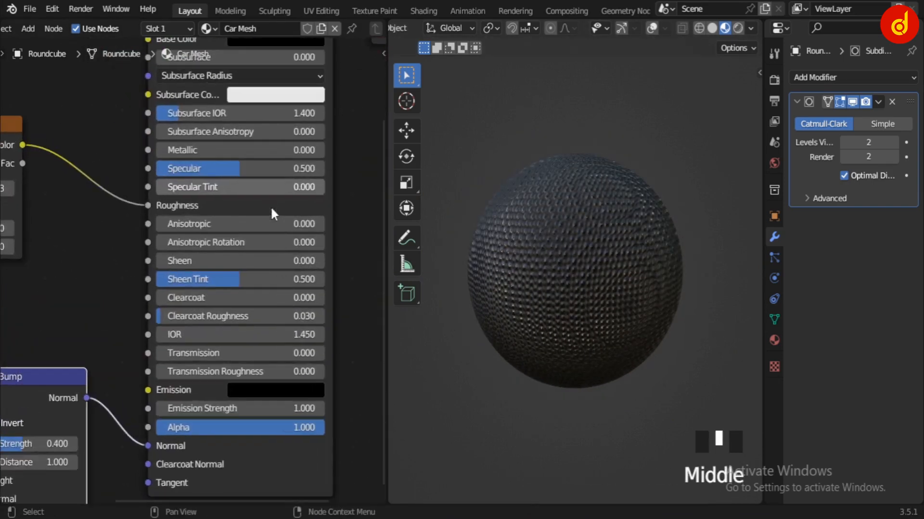
{"action": "middle_click_drag", "start_coordinate": [347, 176], "coordinate": [316, 304]}
{"action": "scroll", "coordinate": [193, 283], "scroll_direction": "up", "scroll_amount": 1}
{"action": "left_click_drag", "start_coordinate": [139, 303], "coordinate": [250, 304]}
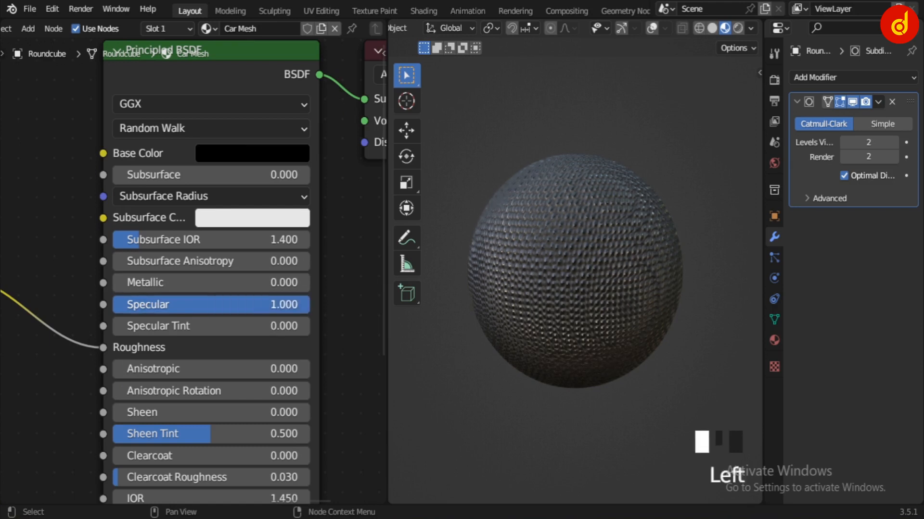
- Raise the Principled BSDF's Metallic value to 0.818 and examine the sphere's reflections from several sides
{"action": "scroll", "coordinate": [631, 337], "scroll_direction": "up", "scroll_amount": 2}
{"action": "left_click_drag", "start_coordinate": [164, 287], "coordinate": [274, 284]}
{"action": "scroll", "coordinate": [673, 345], "scroll_direction": "down", "scroll_amount": 1}
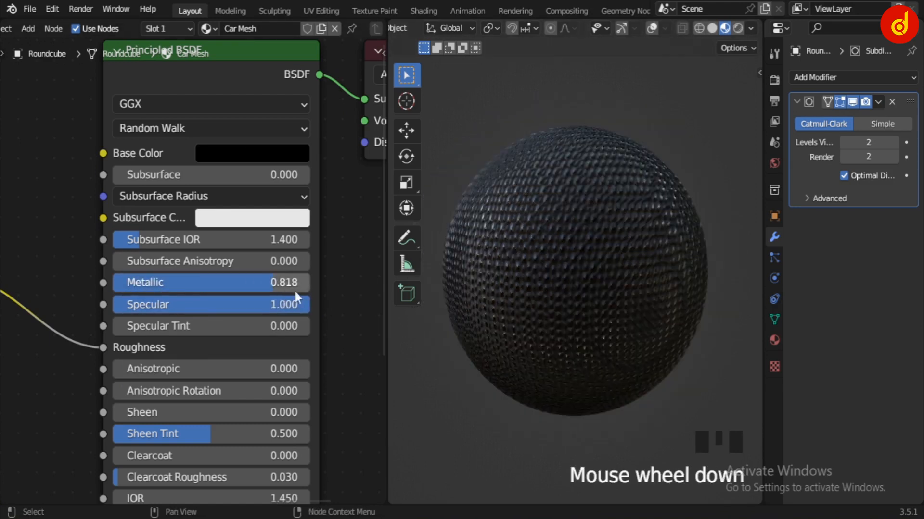
{"action": "scroll", "coordinate": [640, 358], "scroll_direction": "down", "scroll_amount": 2}
{"action": "middle_click_drag", "start_coordinate": [640, 358], "coordinate": [448, 371]}
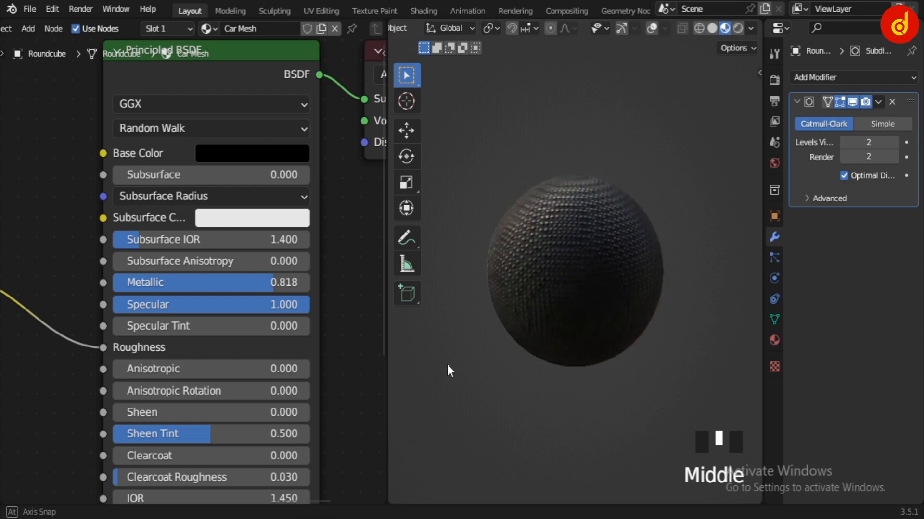
{"action": "scroll", "coordinate": [604, 346], "scroll_direction": "up", "scroll_amount": 2}
{"action": "mouse_move", "coordinate": [604, 346]}
{"action": "middle_mouse_down"}
{"action": "mouse_move", "coordinate": [633, 379]}
{"action": "mouse_move", "coordinate": [614, 396]}
{"action": "mouse_move", "coordinate": [725, 383]}
{"action": "mouse_move", "coordinate": [660, 318]}
{"action": "middle_mouse_up"}
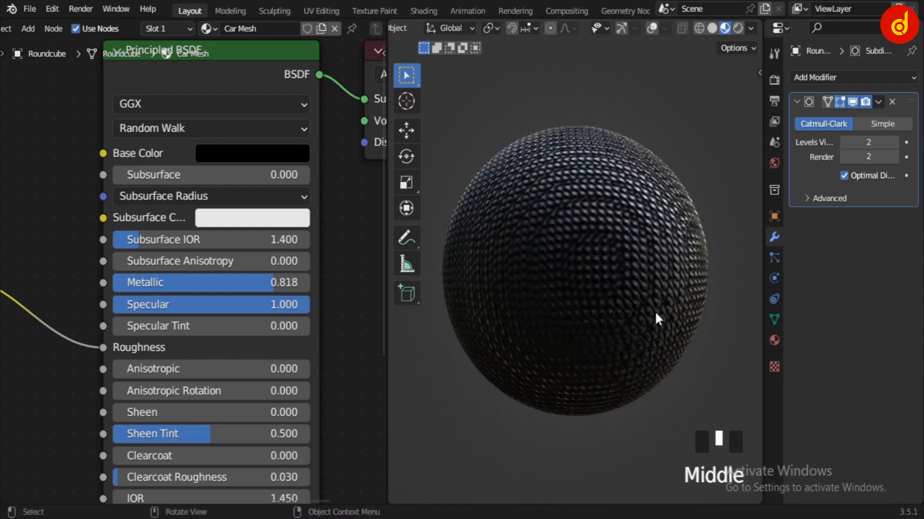
- Set the Principled BSDF's Sheen Tint and Clearcoat Roughness to 0
{"action": "scroll", "coordinate": [250, 312], "scroll_direction": "down", "scroll_amount": 5}
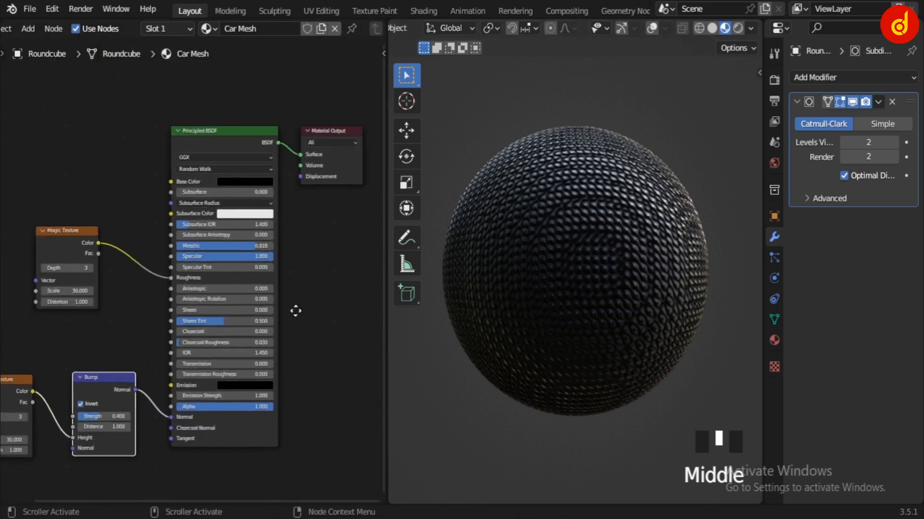
{"action": "middle_click_drag", "start_coordinate": [295, 309], "coordinate": [379, 248]}
{"action": "scroll", "coordinate": [217, 297], "scroll_direction": "up", "scroll_amount": 3}
{"action": "middle_click_drag", "start_coordinate": [216, 298], "coordinate": [111, 323]}
{"action": "scroll", "coordinate": [268, 281], "scroll_direction": "up", "scroll_amount": 2}
{"action": "left_click", "coordinate": [289, 274]}
{"action": "scroll", "coordinate": [304, 297], "scroll_direction": "down", "scroll_amount": 1}
{"action": "middle_click_drag", "start_coordinate": [321, 289], "coordinate": [368, 305]}
{"action": "scroll", "coordinate": [368, 305], "scroll_direction": "up", "scroll_amount": 4}
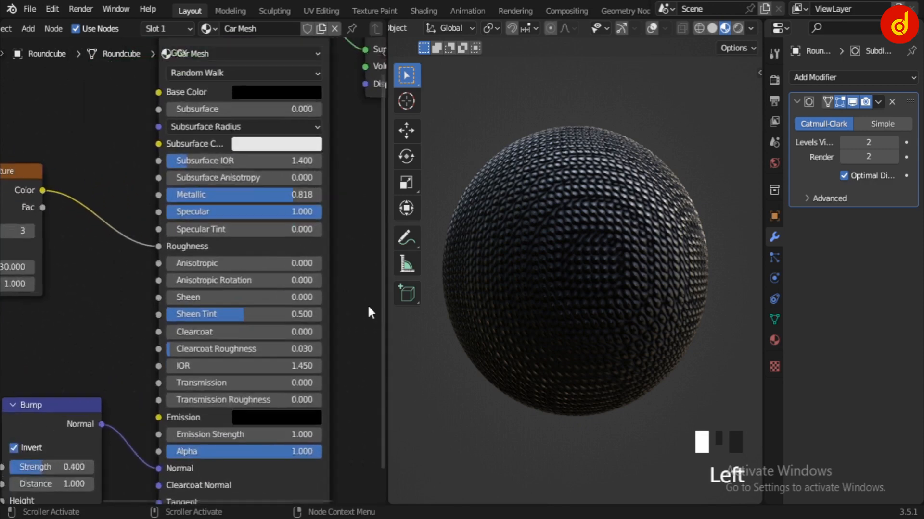
{"action": "left_click_drag", "start_coordinate": [308, 324], "coordinate": [192, 324]}
{"action": "left_click_drag", "start_coordinate": [195, 366], "coordinate": [168, 365]}
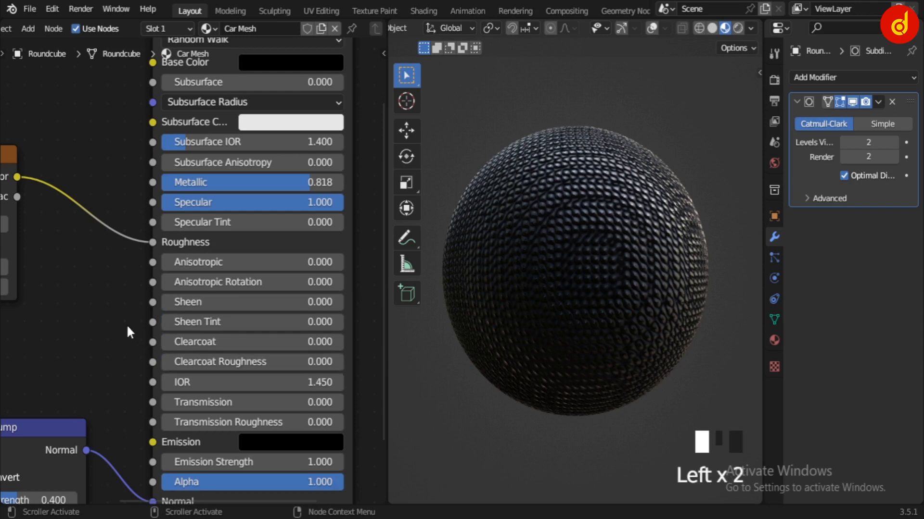
{"action": "scroll", "coordinate": [126, 324], "scroll_direction": "down", "scroll_amount": 3}
{"action": "middle_click_drag", "start_coordinate": [119, 324], "coordinate": [67, 341]}
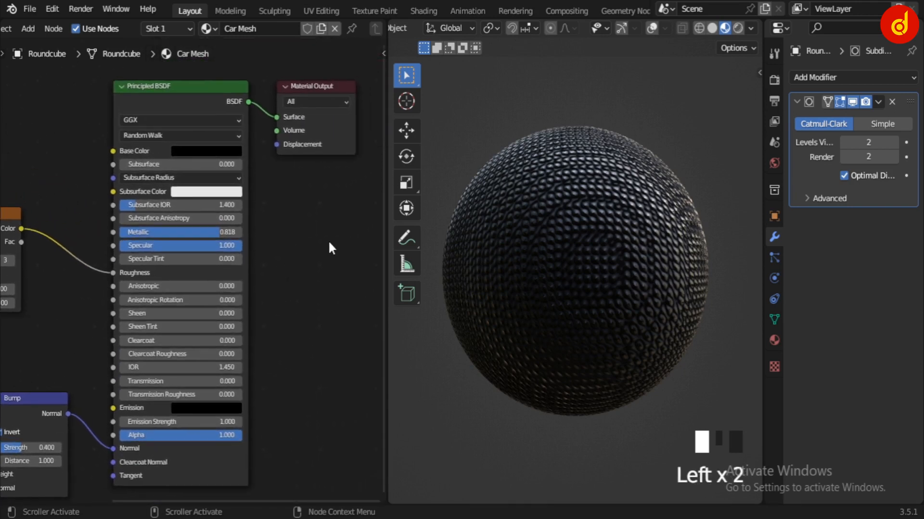
- Unhide the Plane object and view its mesh material beside the sphere in the preview viewport
{"action": "middle_click_drag", "start_coordinate": [568, 351], "coordinate": [749, 345]}
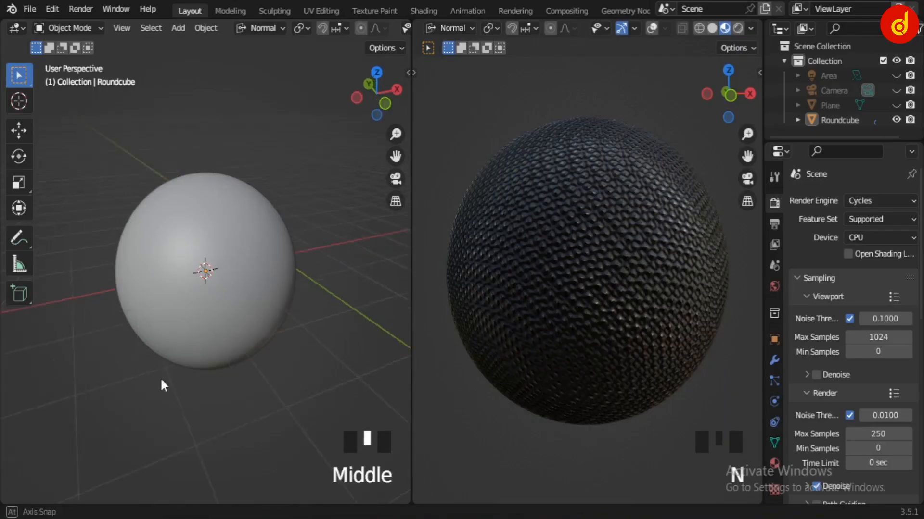
{"action": "middle_click_drag", "start_coordinate": [160, 383], "coordinate": [269, 380]}
{"action": "middle_click_drag", "start_coordinate": [634, 345], "coordinate": [580, 377]}
{"action": "scroll", "coordinate": [564, 341], "scroll_direction": "down", "scroll_amount": 6}
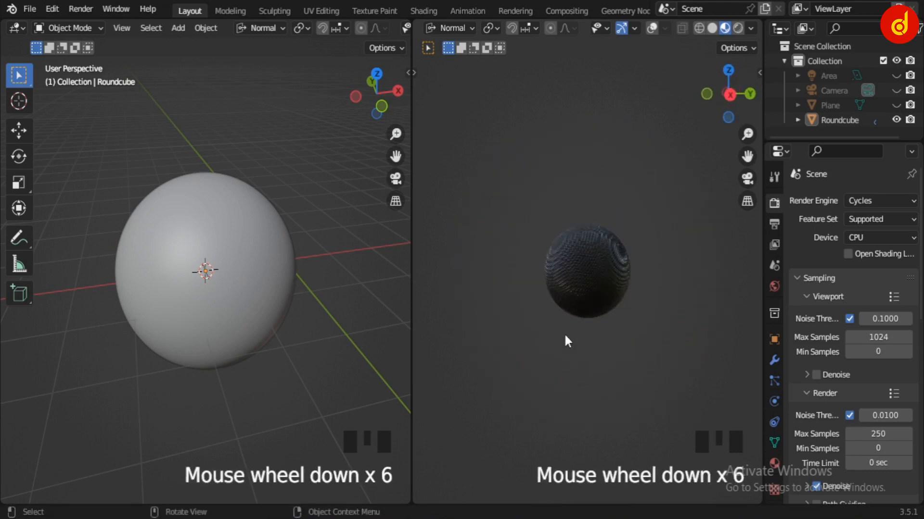
{"action": "left_click", "coordinate": [896, 106]}
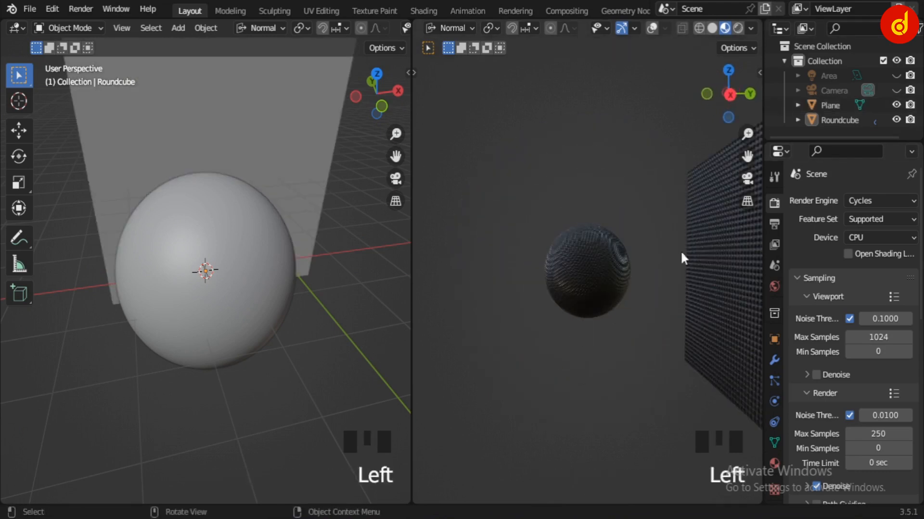
{"action": "middle_click_drag", "start_coordinate": [680, 250], "coordinate": [319, 319]}
{"action": "scroll", "coordinate": [500, 297], "scroll_direction": "up", "scroll_amount": 1}
{"action": "scroll", "coordinate": [538, 316], "scroll_direction": "up", "scroll_amount": 3}
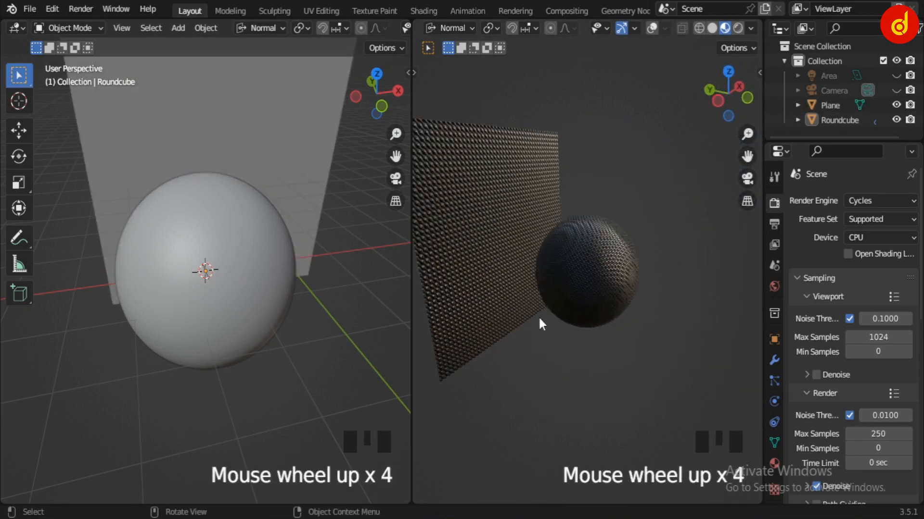
{"action": "scroll", "coordinate": [509, 305], "scroll_direction": "up", "scroll_amount": 2}
{"action": "middle_click_drag", "start_coordinate": [509, 305], "coordinate": [488, 259], "text": "shift"}
- Select the plane and show its Car interior mesh material nodes in the Shader Editor
{"action": "left_click", "coordinate": [488, 269]}
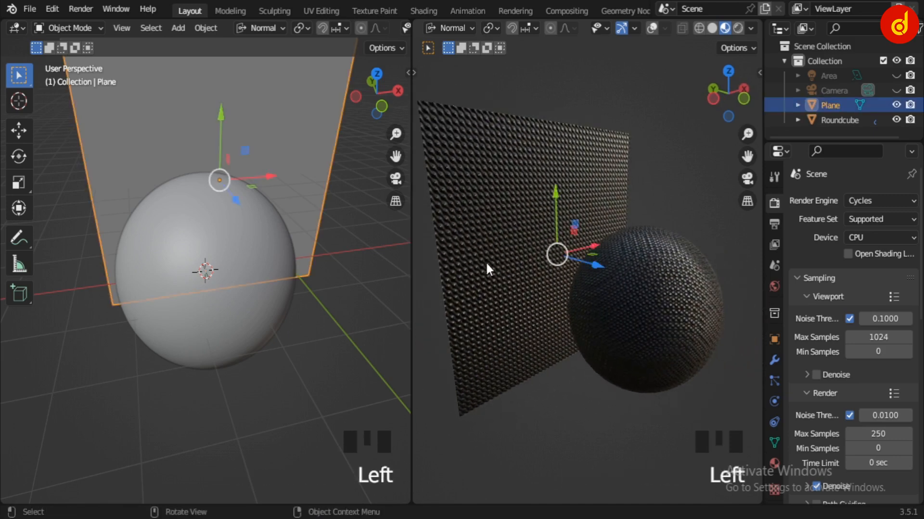
{"action": "left_click", "coordinate": [17, 28]}
{"action": "left_click", "coordinate": [42, 168]}
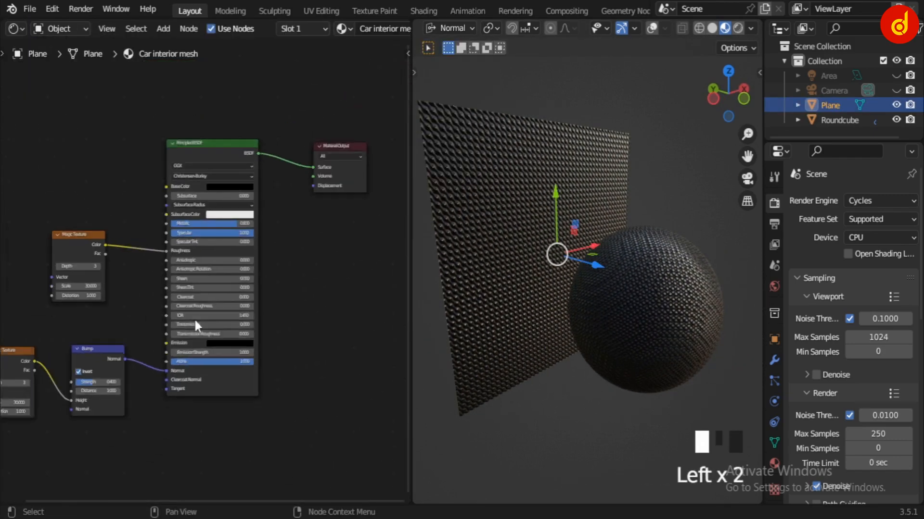
{"action": "middle_click", "coordinate": [551, 273]}
{"action": "scroll", "coordinate": [385, 30], "scroll_direction": "down", "scroll_amount": 3}
{"action": "scroll", "coordinate": [618, 299], "scroll_direction": "down", "scroll_amount": 6}
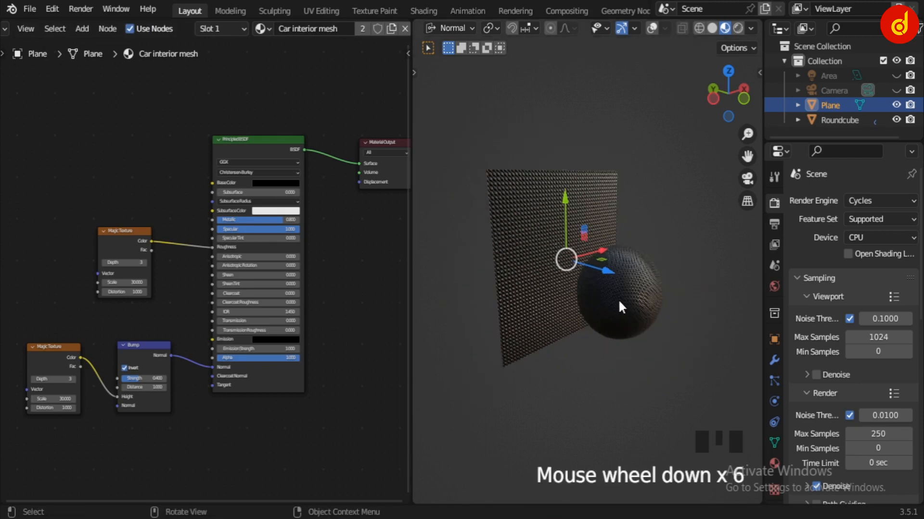
- Show the sphere's material nodes and turn on the overlays in the material preview viewport
{"action": "left_click", "coordinate": [618, 299]}
{"action": "left_click", "coordinate": [652, 28]}
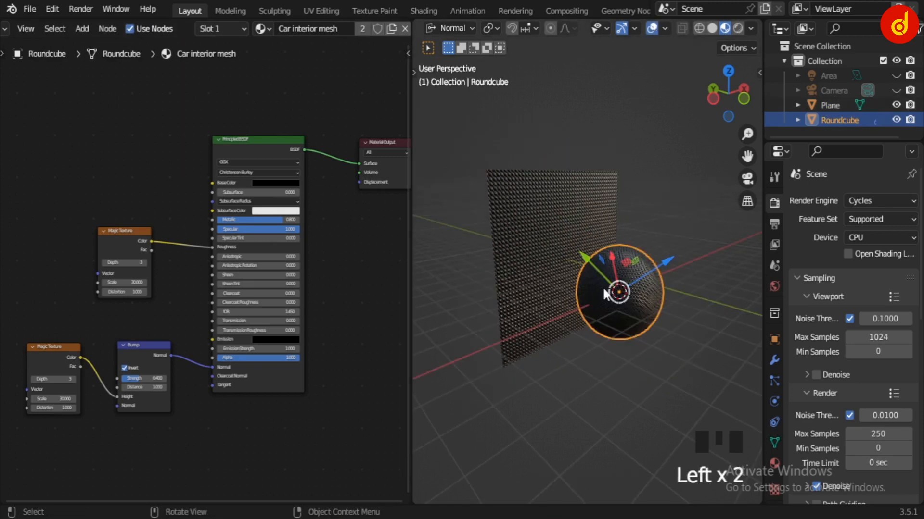
{"action": "left_click", "coordinate": [536, 256]}
{"action": "left_click", "coordinate": [627, 287]}
{"action": "scroll", "coordinate": [608, 382], "scroll_direction": "up", "scroll_amount": 2}
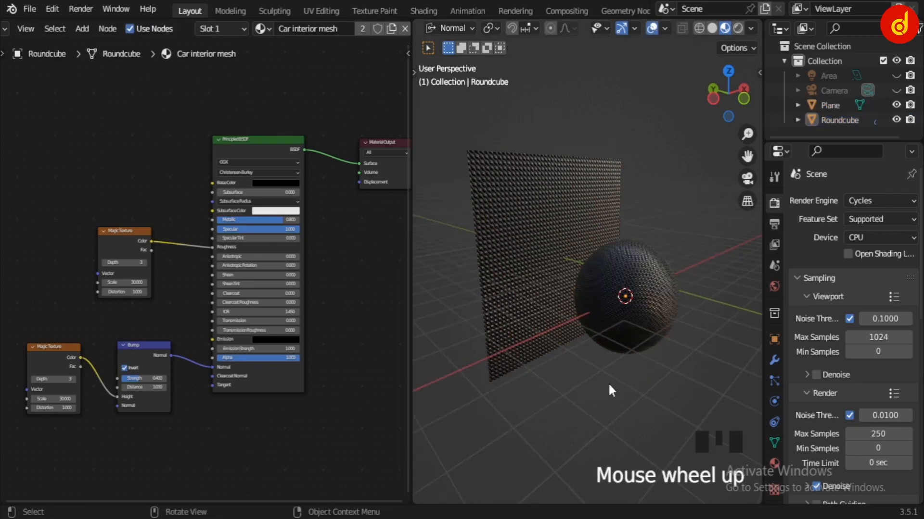
{"action": "scroll", "coordinate": [28, 24], "scroll_direction": "up", "scroll_amount": 2}
- Switch the Shader Editor area back to a 3D viewport and frame both the plane and the sphere in it
{"action": "left_click", "coordinate": [22, 27]}
{"action": "left_click", "coordinate": [29, 36]}
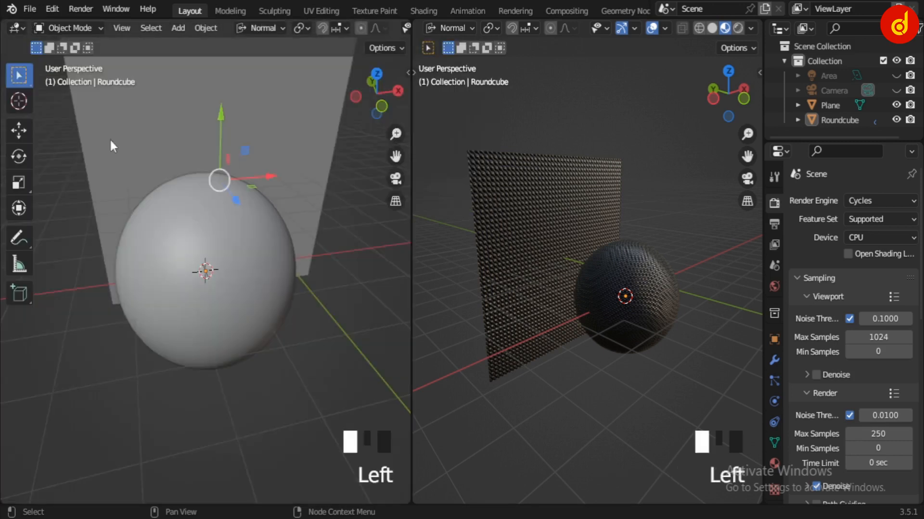
{"action": "scroll", "coordinate": [232, 330], "scroll_direction": "down", "scroll_amount": 3}
{"action": "middle_click_drag", "start_coordinate": [233, 334], "coordinate": [222, 321]}
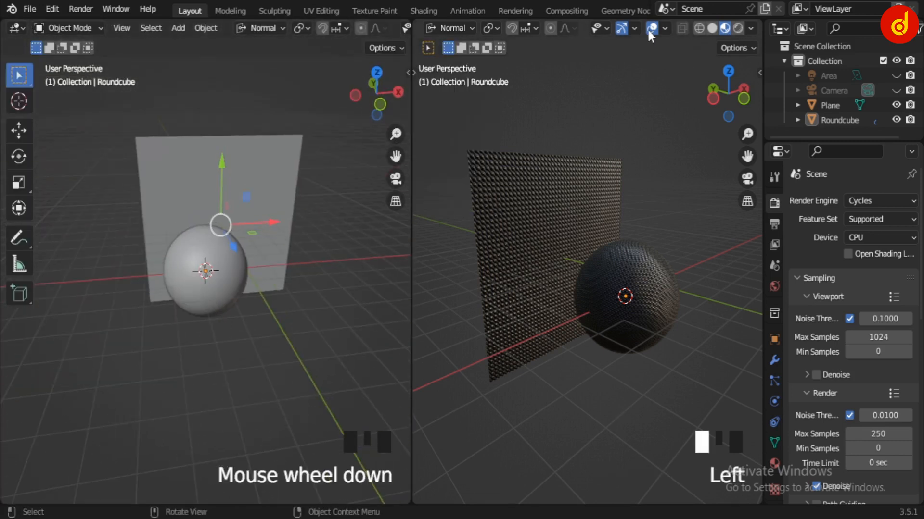
{"action": "scroll", "coordinate": [654, 231], "scroll_direction": "down", "scroll_amount": 3}
- Unhide the Camera object and bring it into view in the solid-shaded viewport
{"action": "left_click", "coordinate": [896, 90]}
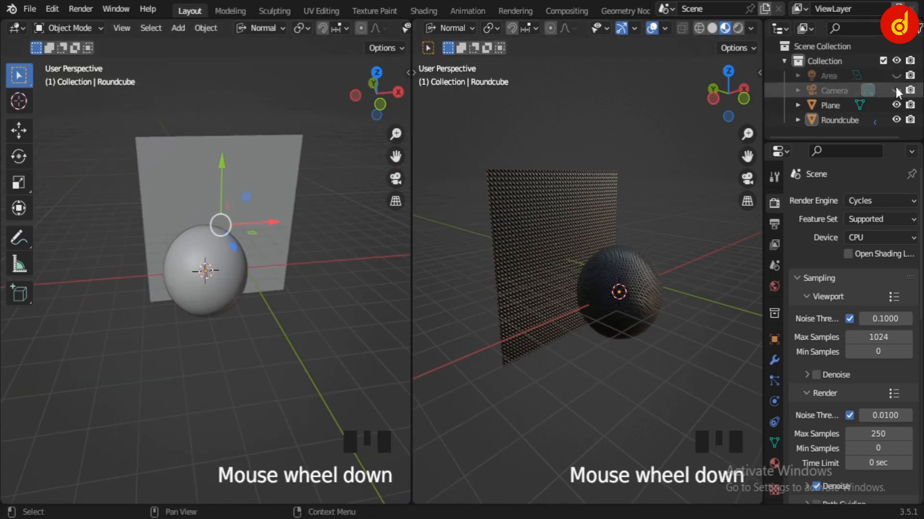
{"action": "middle_click_drag", "start_coordinate": [269, 305], "coordinate": [305, 350]}
{"action": "scroll", "coordinate": [241, 351], "scroll_direction": "up", "scroll_amount": 3}
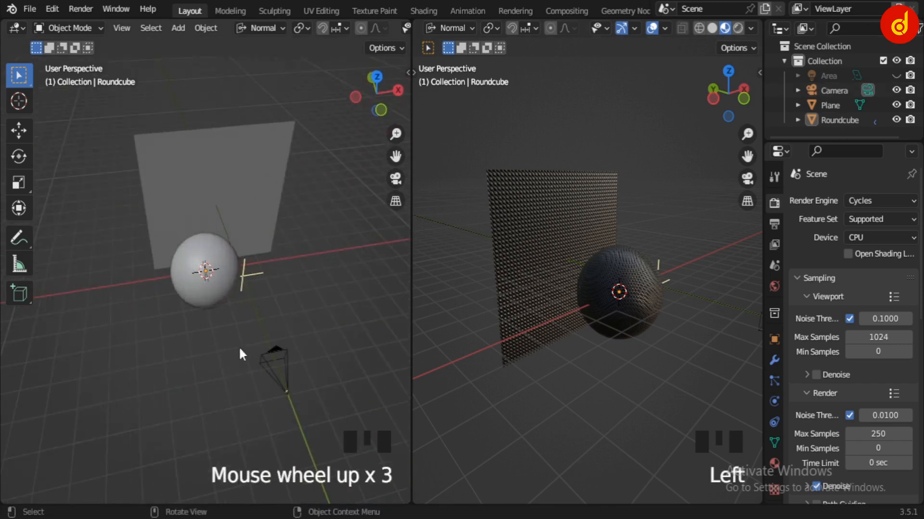
- Select the camera, look through it in the material preview viewport, and show its Depth of Field settings
{"action": "left_click", "coordinate": [276, 364]}
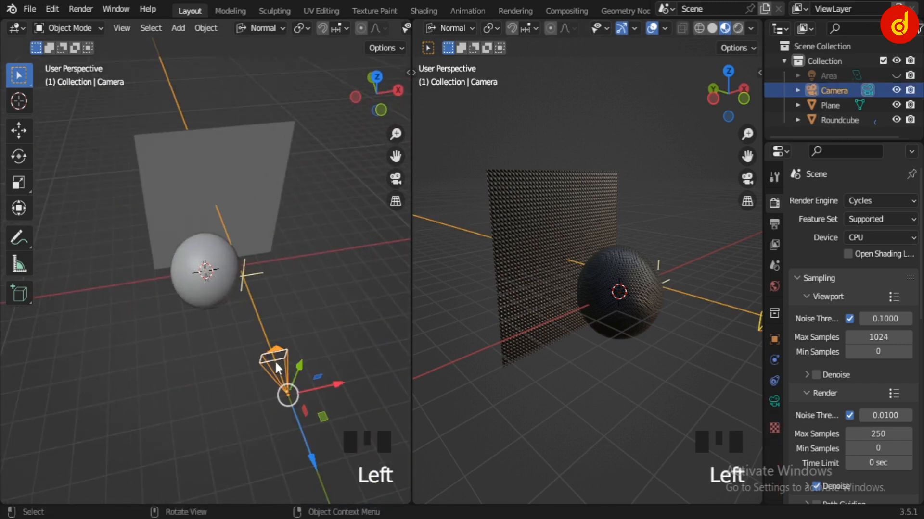
{"action": "left_click", "coordinate": [774, 401]}
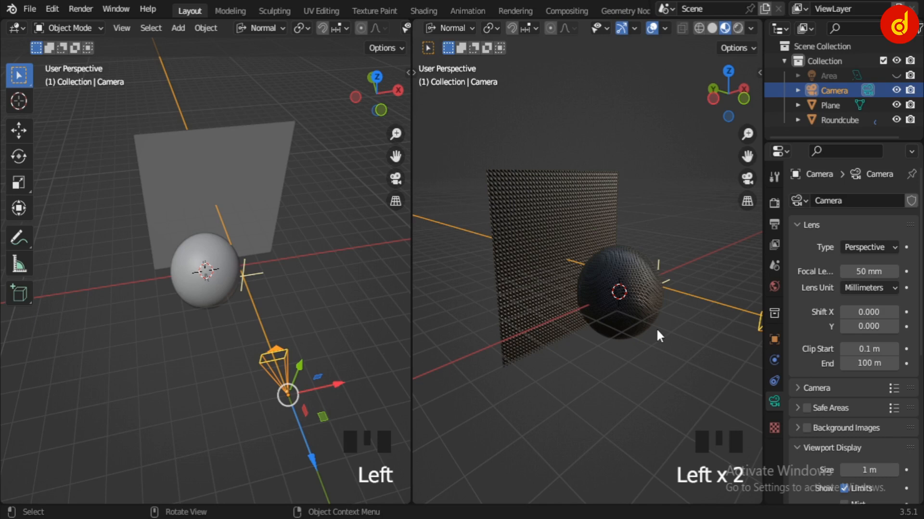
{"action": "key", "text": "KP_0"}
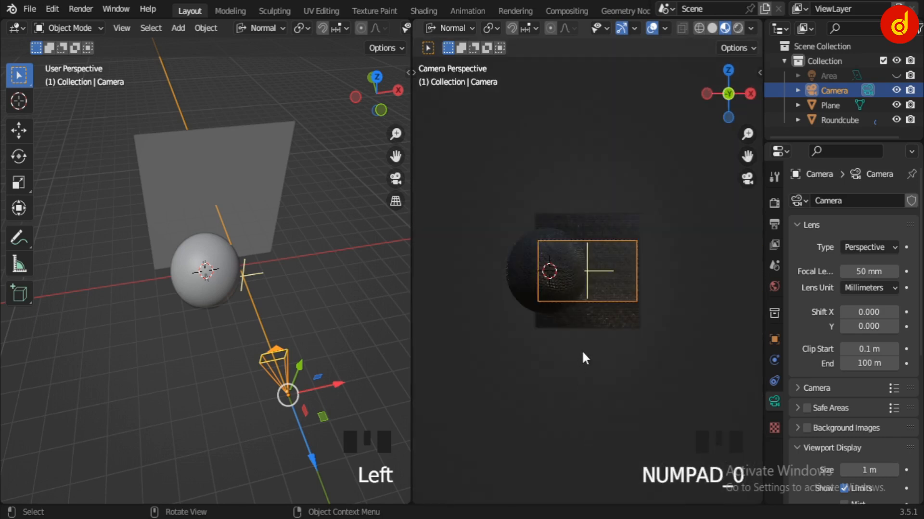
{"action": "scroll", "coordinate": [582, 350], "scroll_direction": "up", "scroll_amount": 5}
{"action": "scroll", "coordinate": [582, 351], "scroll_direction": "down", "scroll_amount": 2}
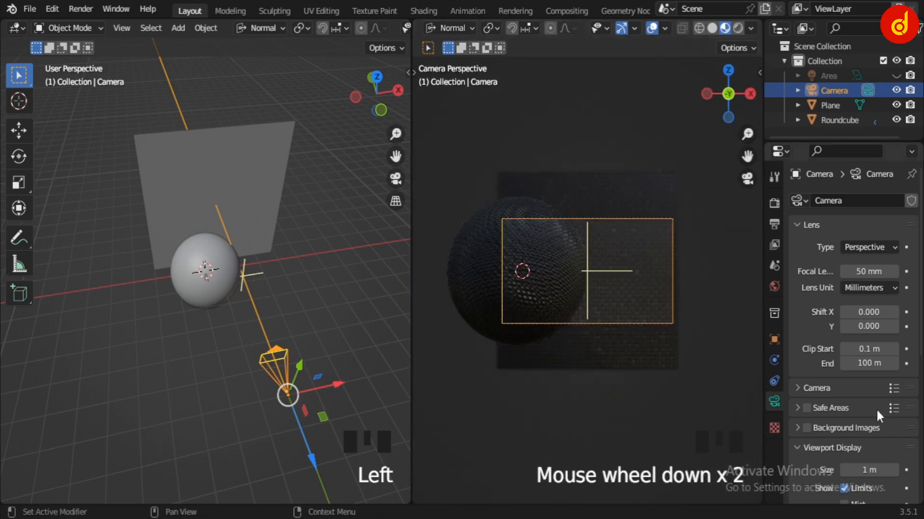
{"action": "scroll", "coordinate": [876, 408], "scroll_direction": "down", "scroll_amount": 8}
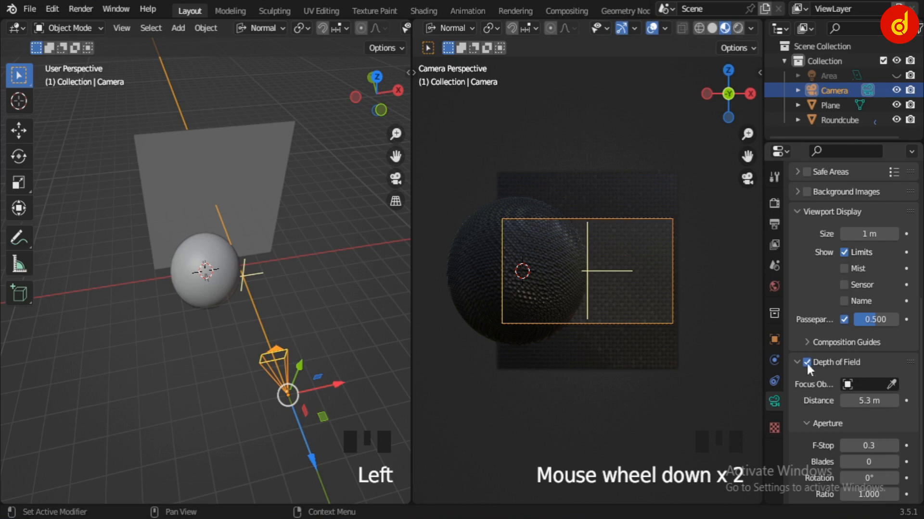
{"action": "scroll", "coordinate": [264, 310], "scroll_direction": "up", "scroll_amount": 2}
- View the solid-shaded viewport from the top and narrow it to give the camera view more room
{"action": "middle_click_drag", "start_coordinate": [264, 310], "coordinate": [158, 400]}
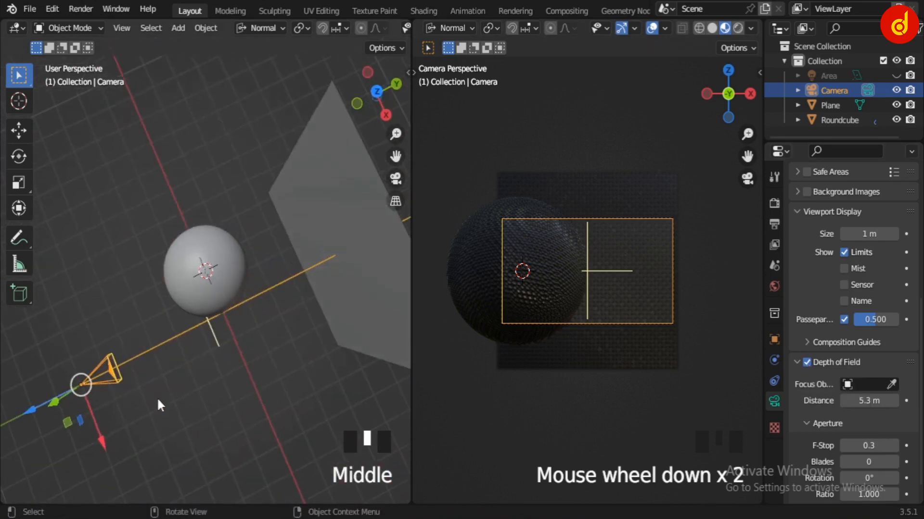
{"action": "key", "text": "KP_7"}
{"action": "scroll", "coordinate": [268, 338], "scroll_direction": "up", "scroll_amount": 1}
{"action": "scroll", "coordinate": [570, 320], "scroll_direction": "up", "scroll_amount": 4}
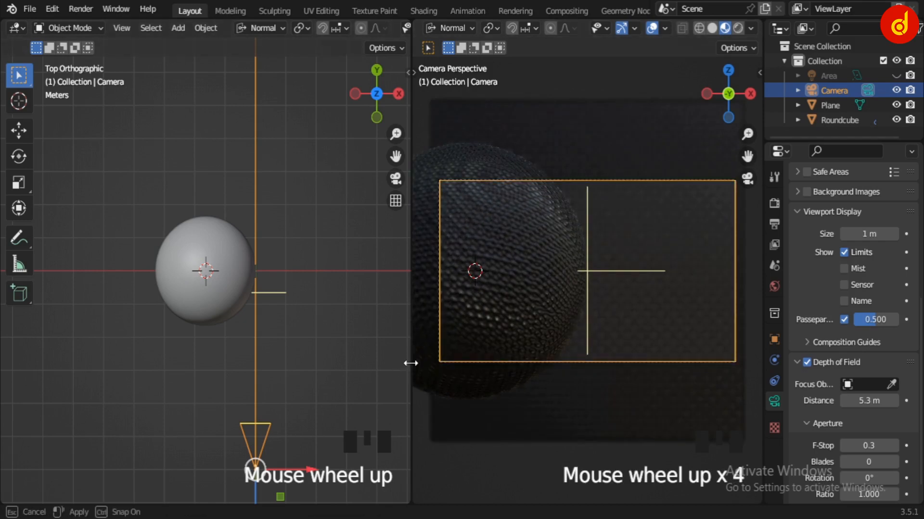
{"action": "left_click_drag", "start_coordinate": [410, 365], "coordinate": [374, 366]}
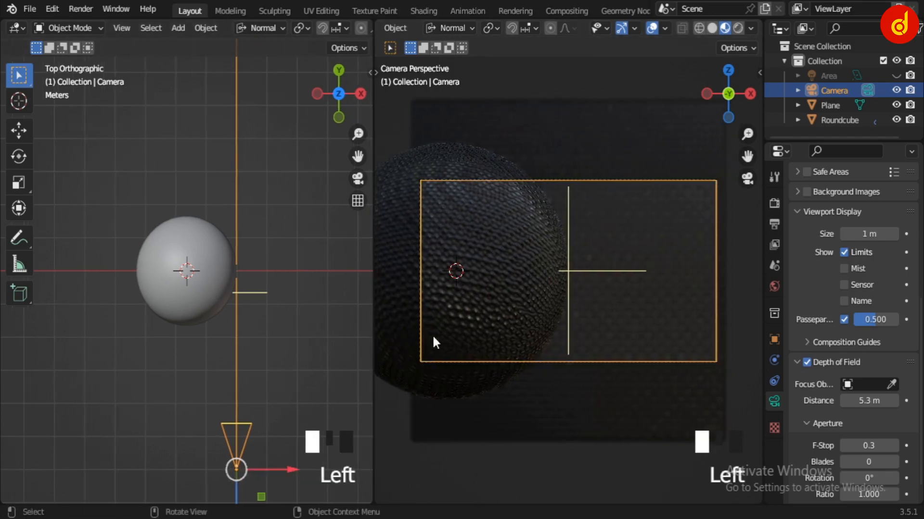
- Hide the overlays and gizmos in the camera view viewport
{"action": "left_click", "coordinate": [652, 28]}
{"action": "left_click", "coordinate": [621, 28]}
{"action": "scroll", "coordinate": [638, 287], "scroll_direction": "up", "scroll_amount": 1}
{"action": "scroll", "coordinate": [637, 285], "scroll_direction": "up", "scroll_amount": 3}
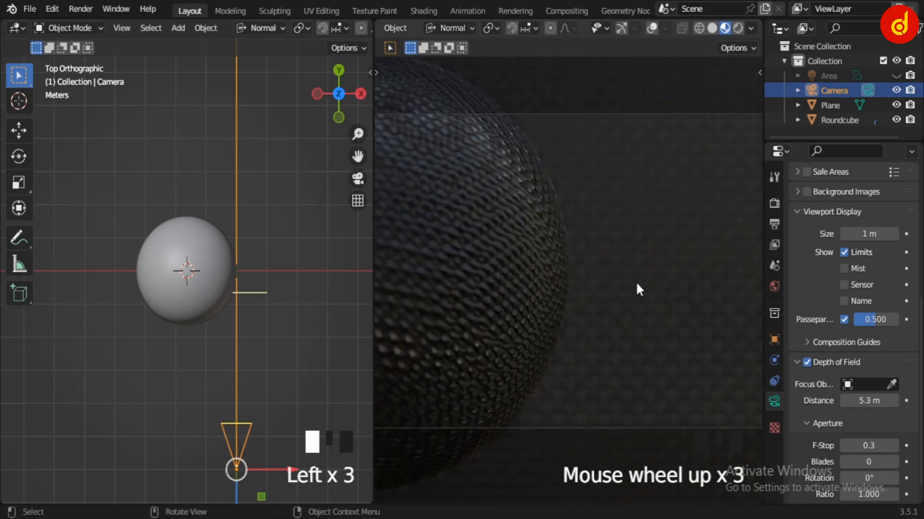
- Toggle the camera's Depth of Field repeatedly to compare the sphere and plane with and without blur, leaving it enabled
{"action": "left_click", "coordinate": [806, 361]}
{"action": "left_click", "coordinate": [807, 361]}
{"action": "left_click", "coordinate": [806, 361]}
{"action": "left_click", "coordinate": [807, 361]}
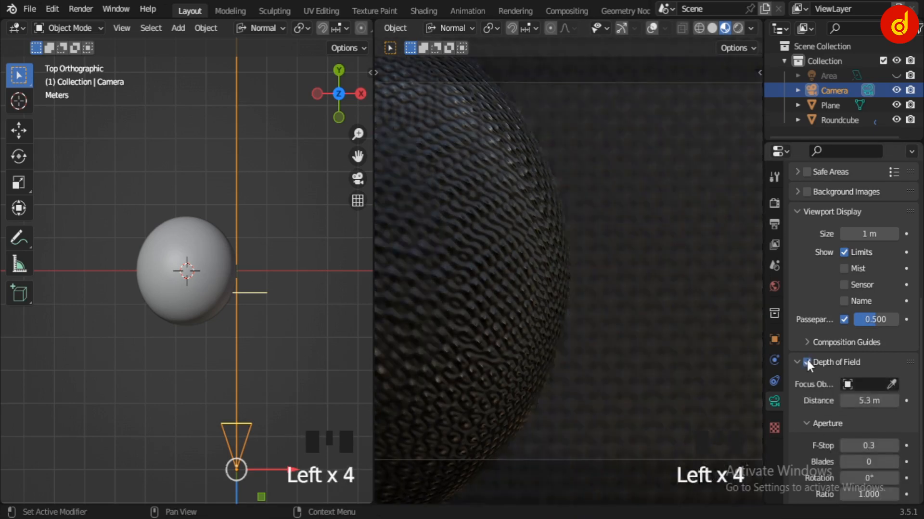
{"action": "left_click", "coordinate": [807, 362]}
{"action": "left_click", "coordinate": [806, 361]}
{"action": "scroll", "coordinate": [592, 356], "scroll_direction": "down", "scroll_amount": 1}
{"action": "scroll", "coordinate": [592, 356], "scroll_direction": "down", "scroll_amount": 1}
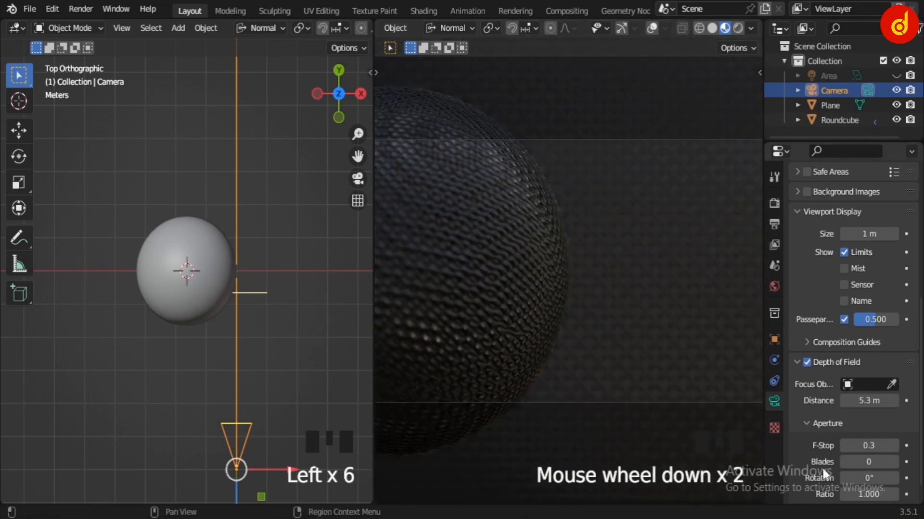
- Try an F-Stop of 0.1 on the camera's depth of field and undo the change
{"action": "mouse_move", "coordinate": [869, 446]}
{"action": "left_mouse_down"}
{"action": "mouse_move", "coordinate": [861, 446]}
{"action": "mouse_move", "coordinate": [895, 446]}
{"action": "mouse_move", "coordinate": [861, 446]}
{"action": "left_mouse_up"}
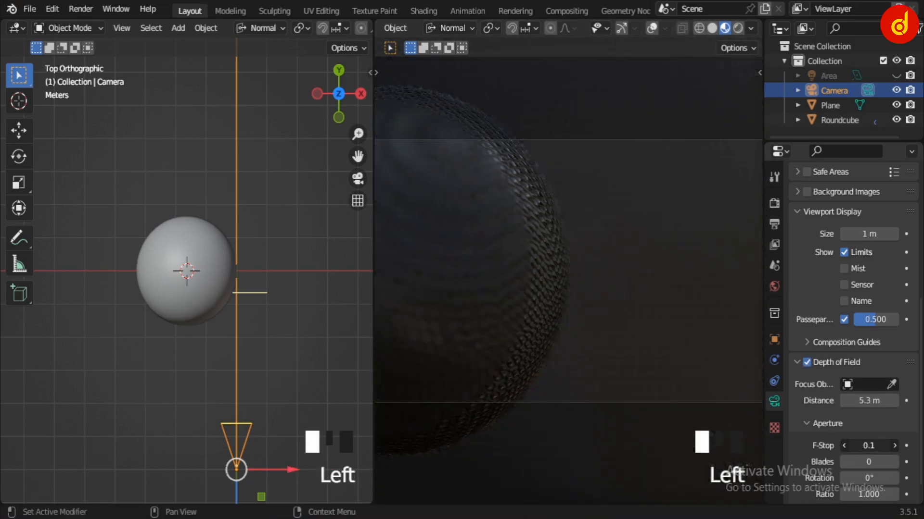
{"action": "key", "text": "ctrl+z"}
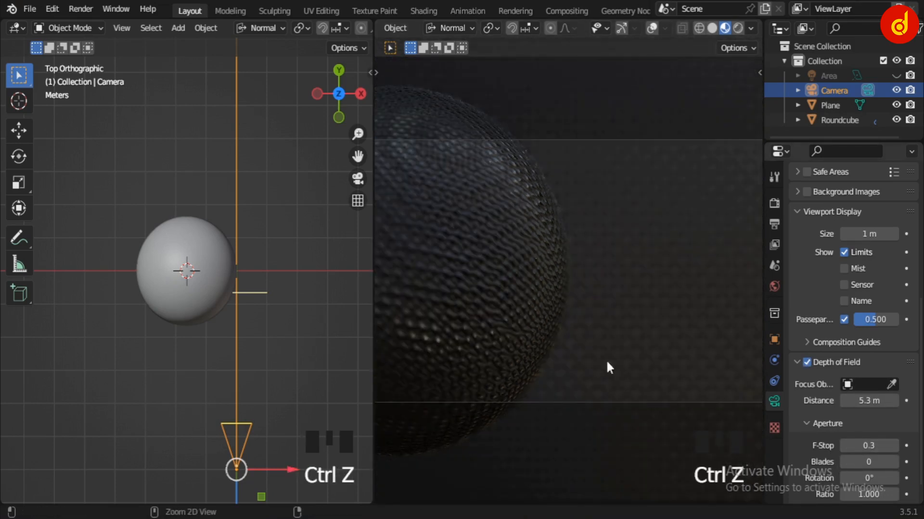
- Examine the sphere's mesh surface up close in the camera view with Depth of Field off and on again
{"action": "scroll", "coordinate": [529, 290], "scroll_direction": "up", "scroll_amount": 2}
{"action": "middle_click_drag", "start_coordinate": [527, 313], "coordinate": [692, 331], "text": "shift"}
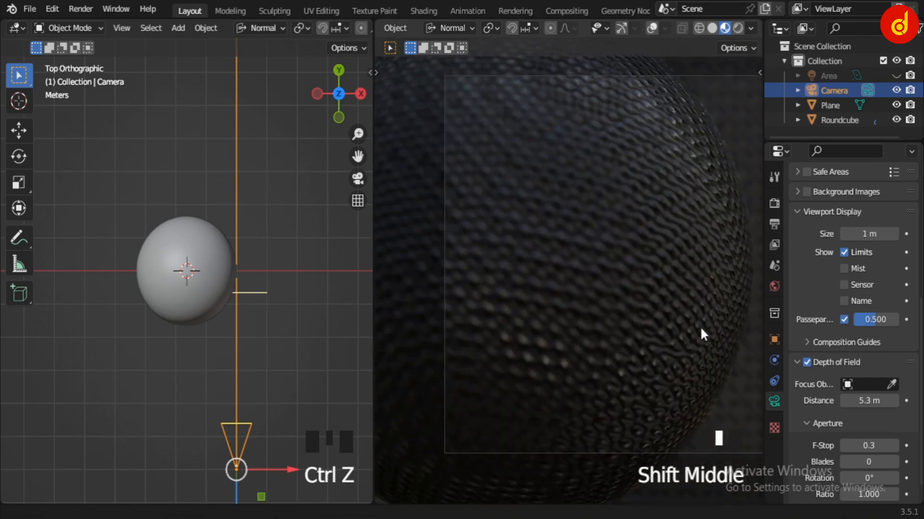
{"action": "left_click", "coordinate": [806, 363]}
{"action": "left_click", "coordinate": [804, 362]}
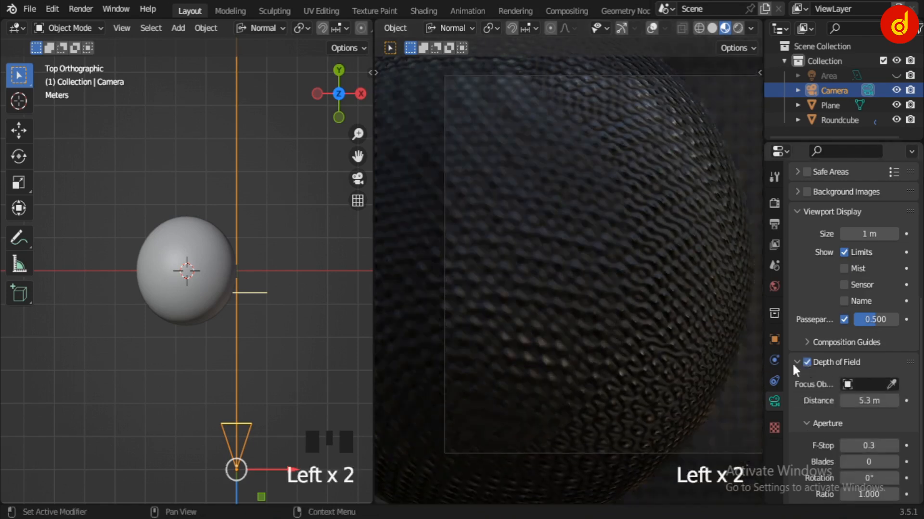
{"action": "scroll", "coordinate": [705, 360], "scroll_direction": "down", "scroll_amount": 2}
{"action": "middle_click_drag", "start_coordinate": [706, 360], "coordinate": [620, 348], "text": "shift"}
{"action": "scroll", "coordinate": [598, 369], "scroll_direction": "down", "scroll_amount": 2}
{"action": "scroll", "coordinate": [600, 374], "scroll_direction": "down", "scroll_amount": 1}
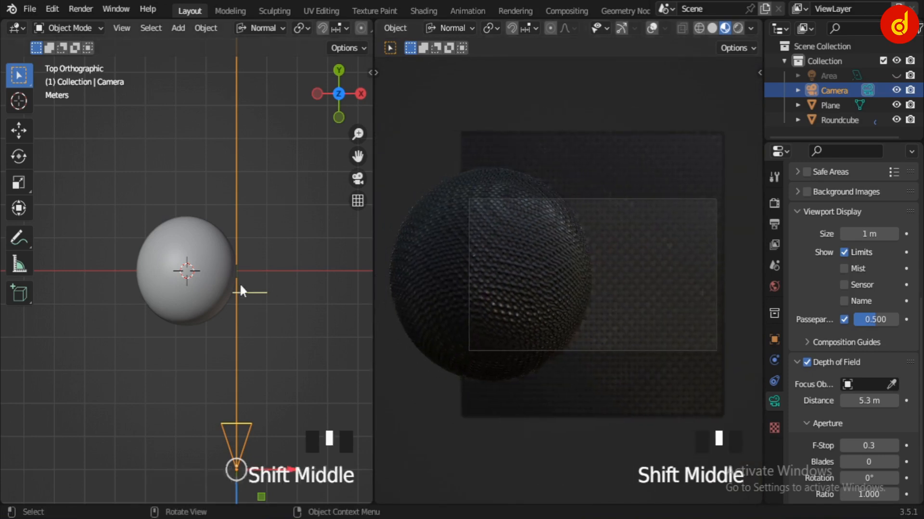
- Unhide the Area light to check its effect on the scene and hide it again
{"action": "middle_click_drag", "start_coordinate": [240, 283], "coordinate": [273, 250]}
{"action": "scroll", "coordinate": [657, 290], "scroll_direction": "down", "scroll_amount": 3}
{"action": "scroll", "coordinate": [602, 308], "scroll_direction": "up", "scroll_amount": 4}
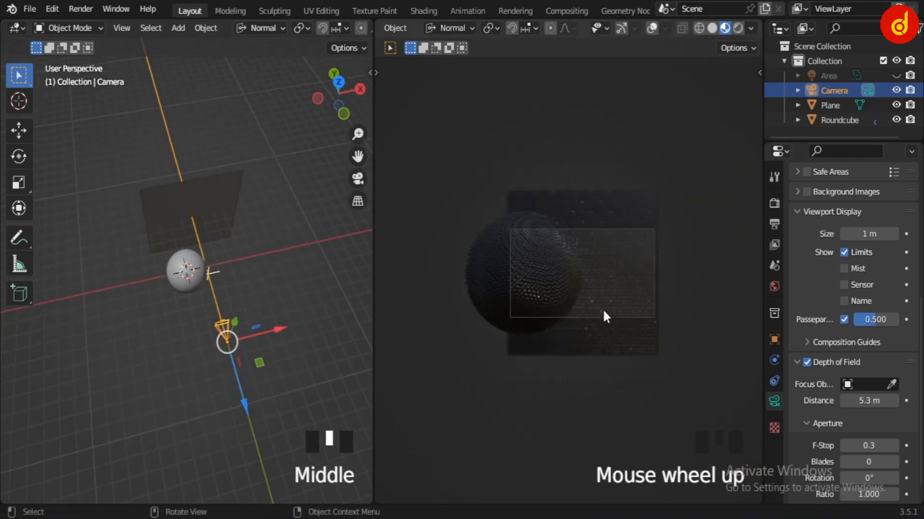
{"action": "left_click", "coordinate": [895, 76]}
{"action": "left_click", "coordinate": [896, 75]}
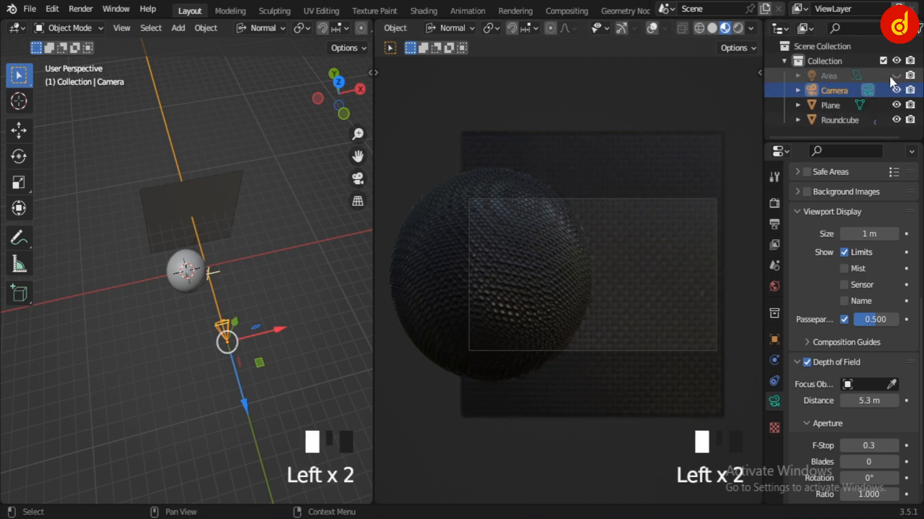
- Try the Very High Contrast look in the scene's Color Management settings, and set Look back to None
{"action": "left_click", "coordinate": [774, 203]}
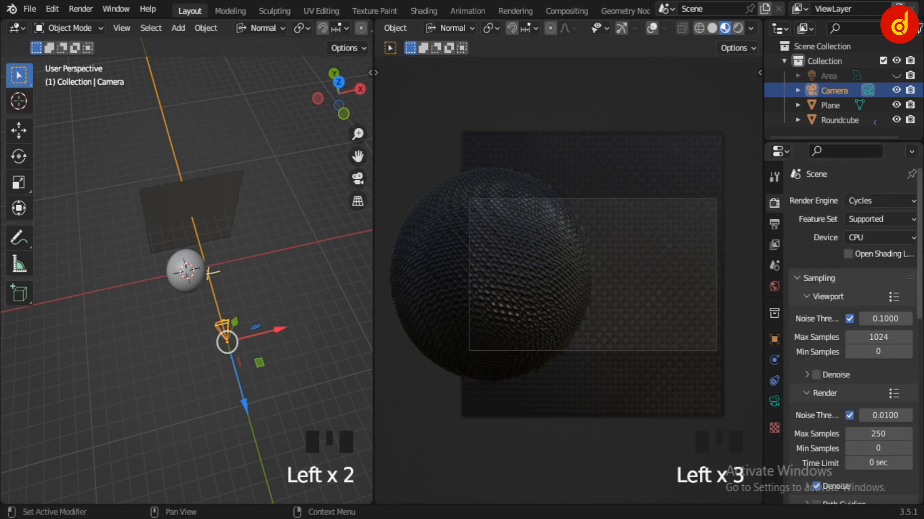
{"action": "scroll", "coordinate": [882, 293], "scroll_direction": "down", "scroll_amount": 15}
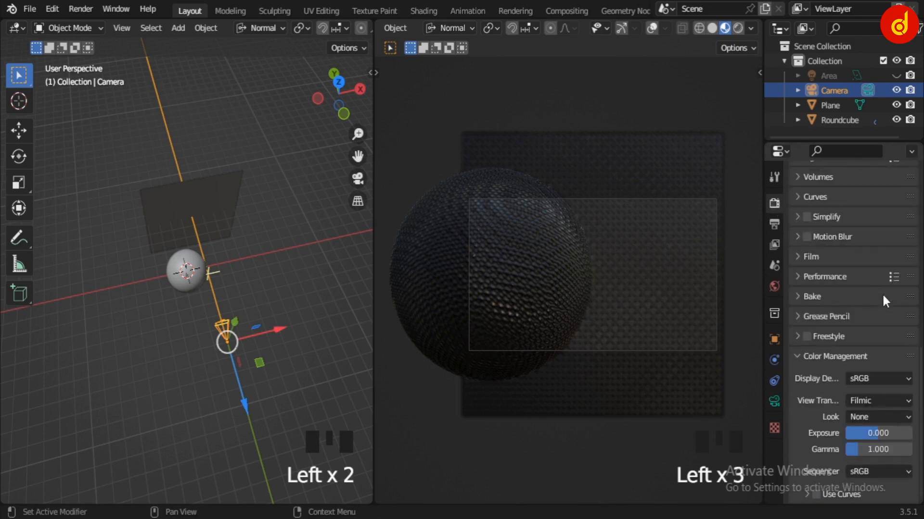
{"action": "left_click", "coordinate": [882, 415]}
{"action": "left_click", "coordinate": [870, 383]}
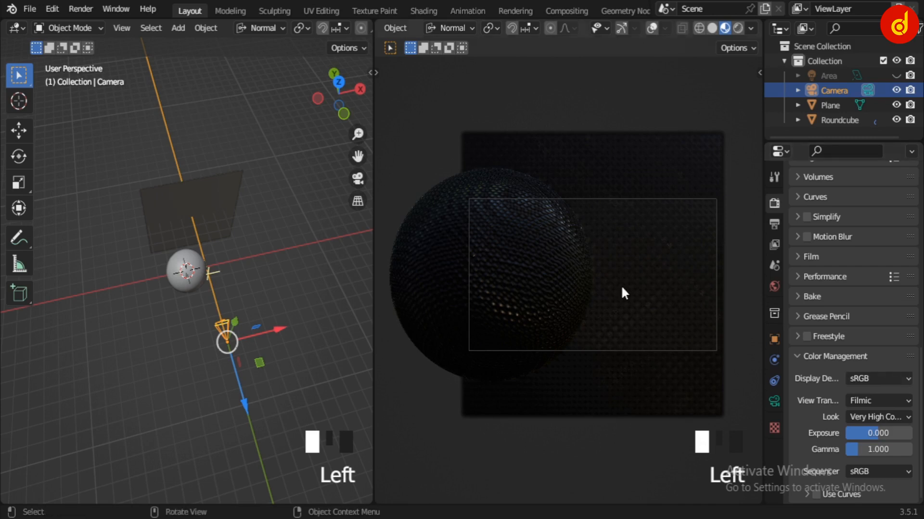
{"action": "scroll", "coordinate": [620, 285], "scroll_direction": "up", "scroll_amount": 2}
{"action": "left_click", "coordinate": [870, 413]}
{"action": "left_click", "coordinate": [865, 398]}
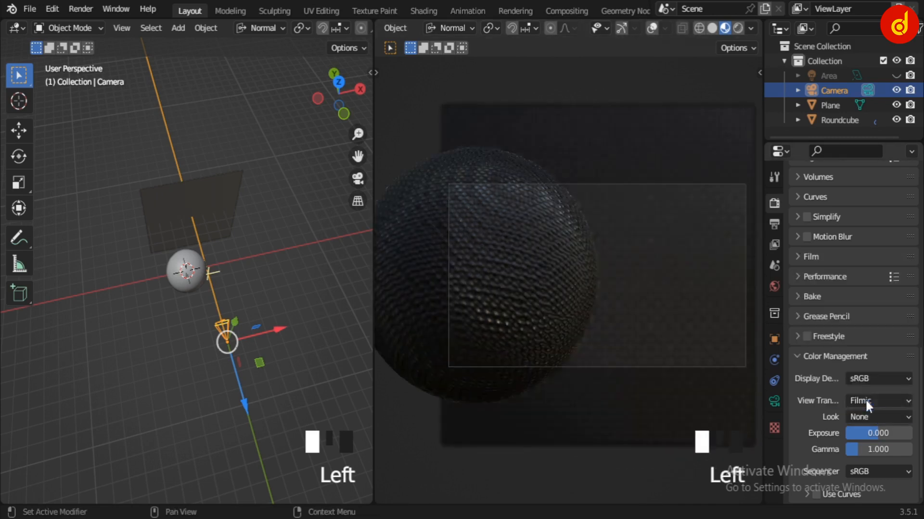
- Switch the camera viewport to rendered shading and examine the sphere and plane within the surrounding environment
{"action": "middle_click_drag", "start_coordinate": [637, 350], "coordinate": [625, 357], "text": "shift"}
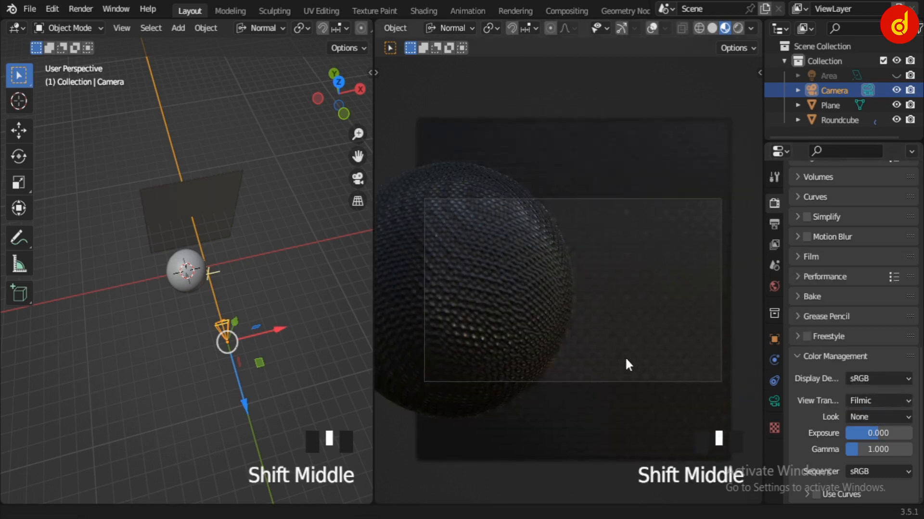
{"action": "left_click", "coordinate": [738, 28]}
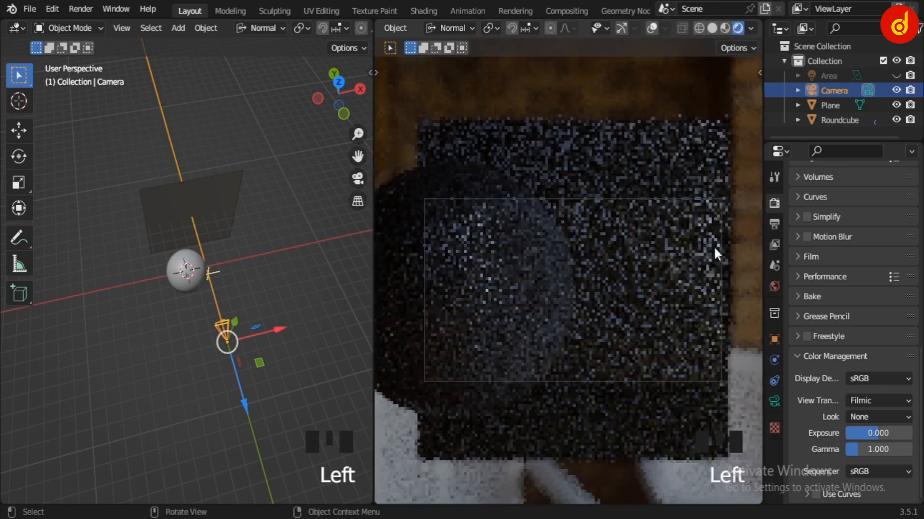
{"action": "scroll", "coordinate": [644, 296], "scroll_direction": "down", "scroll_amount": 2}
{"action": "middle_click", "coordinate": [640, 313]}
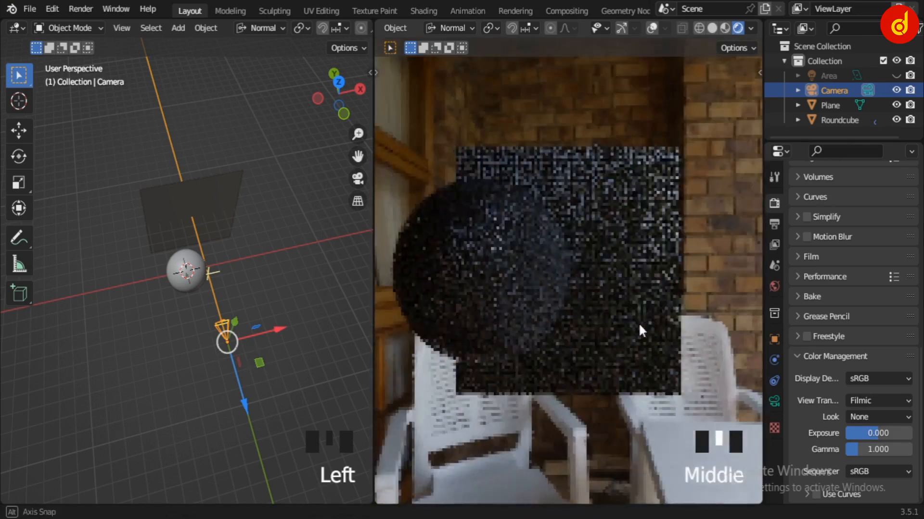
{"action": "scroll", "coordinate": [646, 328], "scroll_direction": "down", "scroll_amount": 10}
{"action": "middle_click_drag", "start_coordinate": [600, 319], "coordinate": [640, 334]}
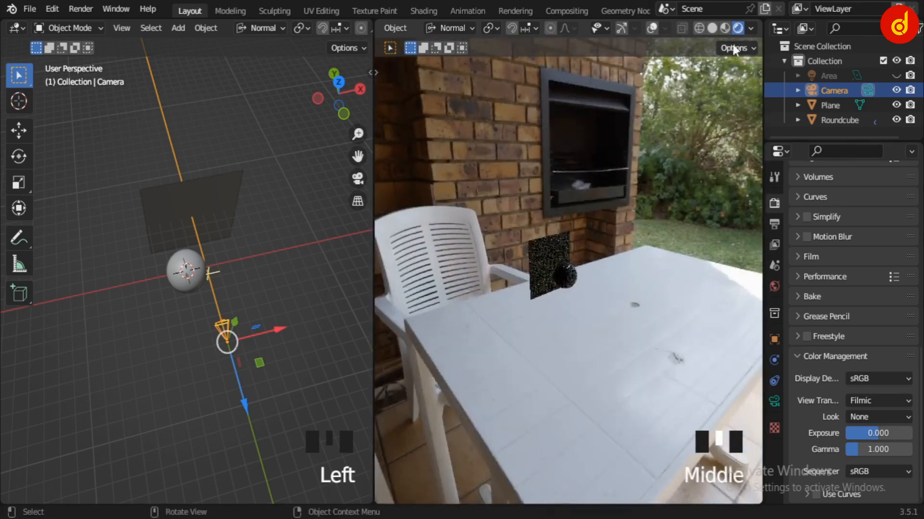
- Return the viewport to material preview shading and light it with the Scene World
{"action": "left_click", "coordinate": [725, 29]}
{"action": "left_click", "coordinate": [751, 28]}
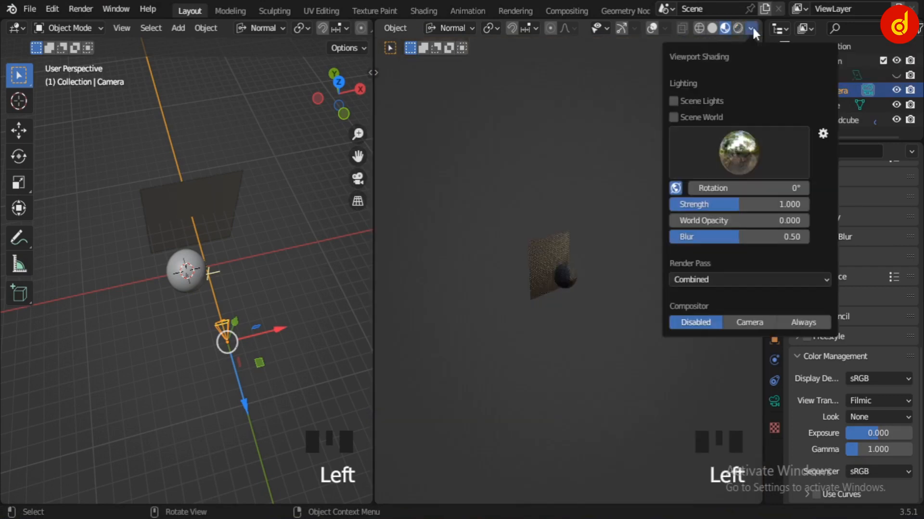
{"action": "left_click", "coordinate": [673, 117]}
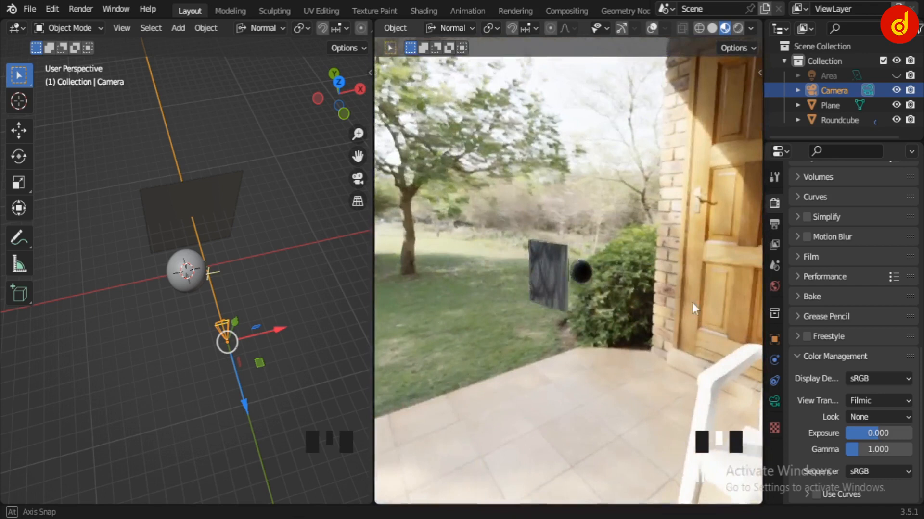
{"action": "middle_click_drag", "start_coordinate": [693, 308], "coordinate": [668, 317]}
{"action": "scroll", "coordinate": [577, 319], "scroll_direction": "up", "scroll_amount": 5}
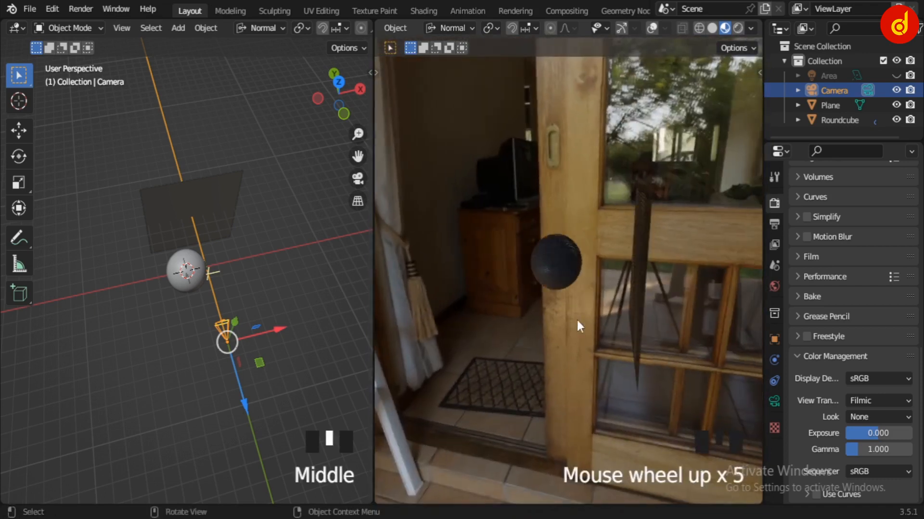
{"action": "middle_click_drag", "start_coordinate": [577, 320], "coordinate": [642, 318]}
- Show the world settings and examine the veranda_4k.hdr environment nodes of World.002 in the Shader Editor
{"action": "left_click", "coordinate": [773, 286]}
{"action": "scroll", "coordinate": [851, 337], "scroll_direction": "up", "scroll_amount": 2}
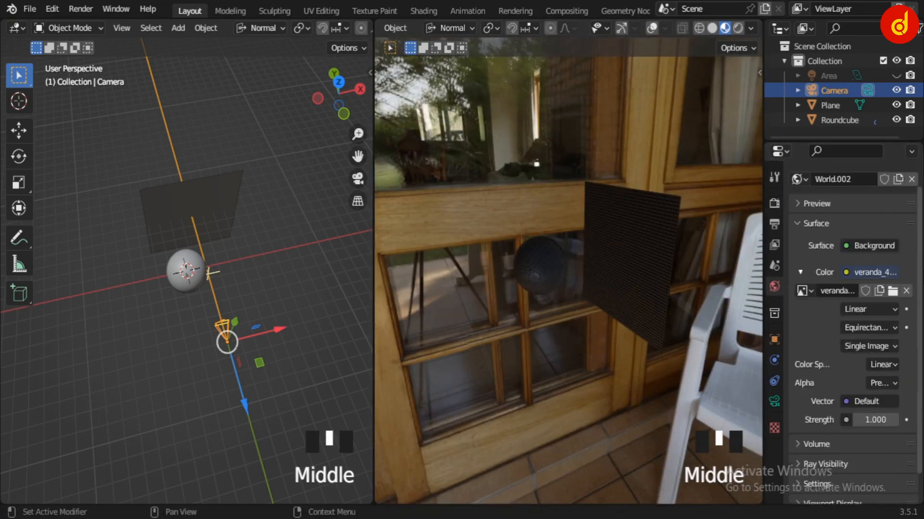
{"action": "left_click", "coordinate": [17, 28]}
{"action": "left_click", "coordinate": [38, 166]}
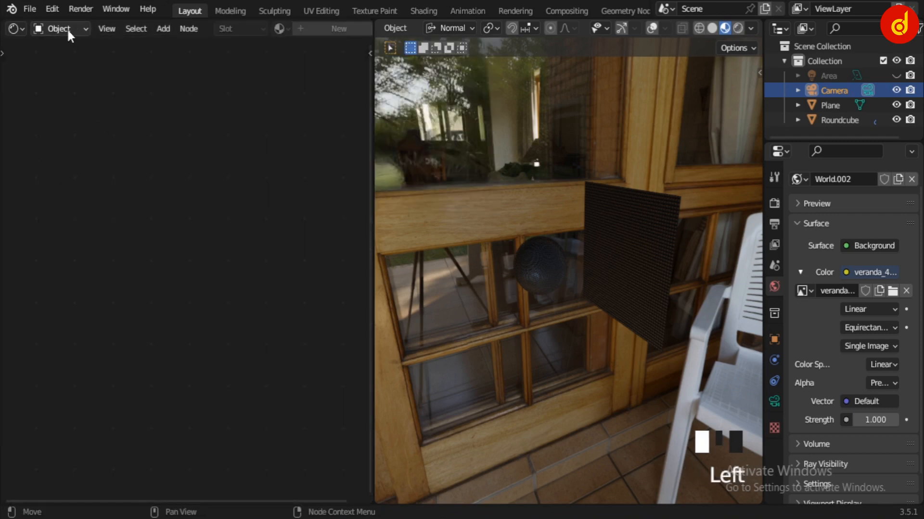
{"action": "left_click", "coordinate": [67, 28]}
{"action": "left_click", "coordinate": [74, 62]}
{"action": "scroll", "coordinate": [319, 283], "scroll_direction": "up", "scroll_amount": 2}
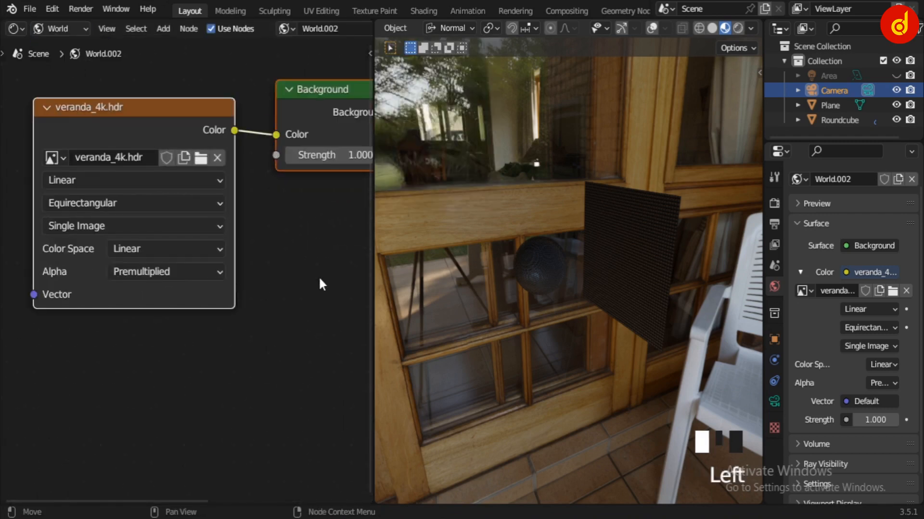
{"action": "scroll", "coordinate": [310, 274], "scroll_direction": "down", "scroll_amount": 1}
{"action": "middle_click_drag", "start_coordinate": [309, 275], "coordinate": [165, 316]}
{"action": "scroll", "coordinate": [86, 358], "scroll_direction": "down", "scroll_amount": 2}
- Switch the Shader Editor area back to a 3D viewport and frame the plane, sphere and camera in it
{"action": "left_click", "coordinate": [14, 28]}
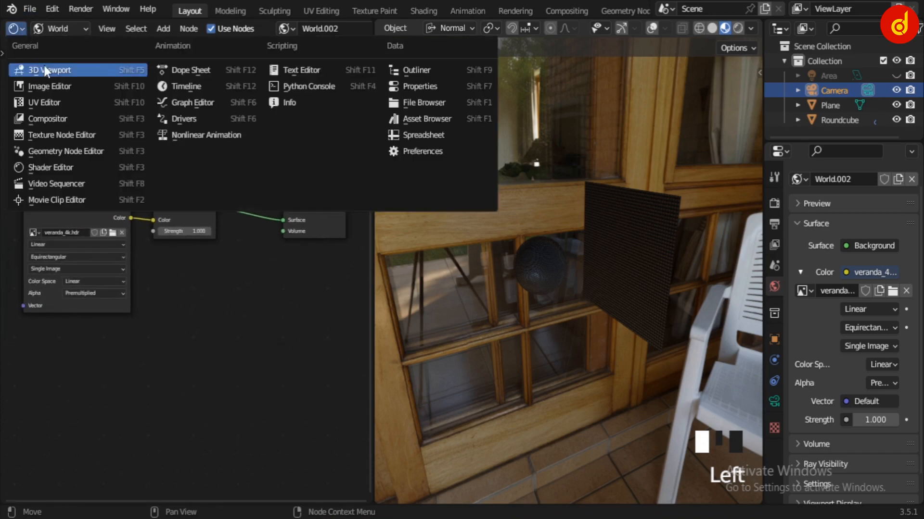
{"action": "left_click", "coordinate": [45, 66]}
{"action": "scroll", "coordinate": [222, 282], "scroll_direction": "up", "scroll_amount": 4}
{"action": "middle_click_drag", "start_coordinate": [222, 282], "coordinate": [269, 284]}
- Examine the mesh material on the plane and sphere from around the scene, and return to a close camera view
{"action": "middle_click_drag", "start_coordinate": [507, 284], "coordinate": [672, 317]}
{"action": "scroll", "coordinate": [656, 314], "scroll_direction": "up", "scroll_amount": 7}
{"action": "scroll", "coordinate": [696, 320], "scroll_direction": "down", "scroll_amount": 1}
{"action": "scroll", "coordinate": [605, 316], "scroll_direction": "up", "scroll_amount": 2}
{"action": "scroll", "coordinate": [605, 318], "scroll_direction": "down", "scroll_amount": 3}
{"action": "scroll", "coordinate": [683, 317], "scroll_direction": "down", "scroll_amount": 5}
{"action": "key", "text": "KP_0"}
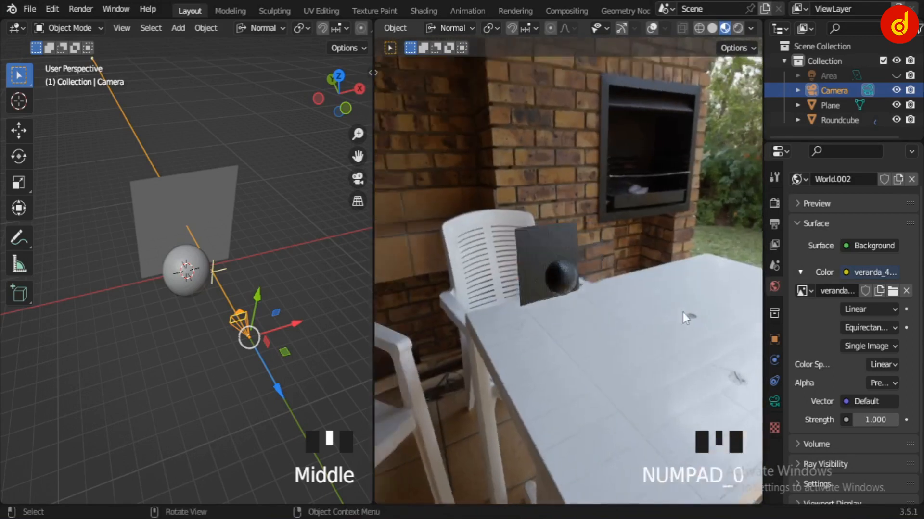
{"action": "scroll", "coordinate": [682, 309], "scroll_direction": "up", "scroll_amount": 9}
{"action": "scroll", "coordinate": [682, 318], "scroll_direction": "down", "scroll_amount": 1}
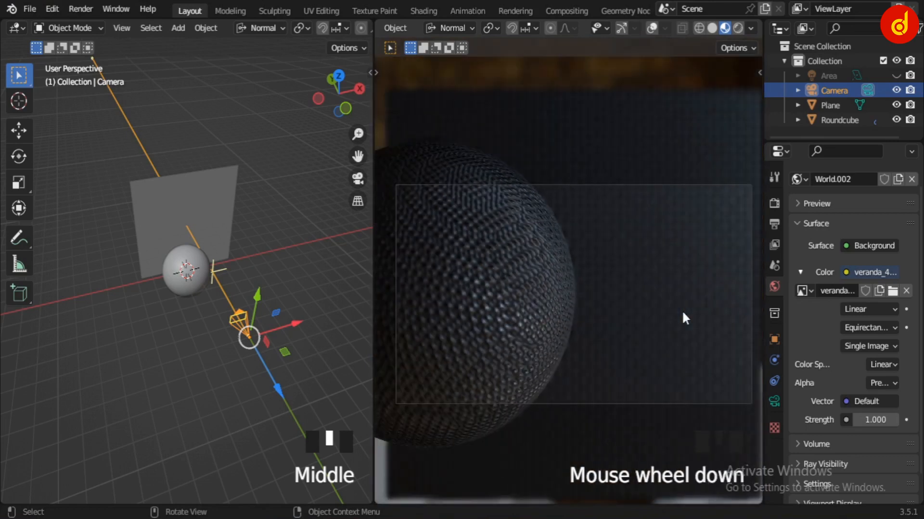
- Switch the camera view to rendered shading and unhide the area light in the scene
{"action": "left_click", "coordinate": [738, 27]}
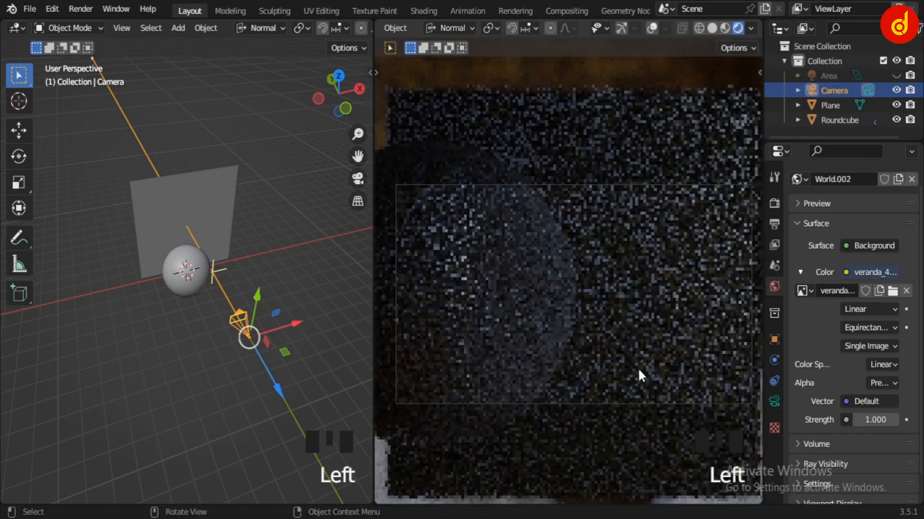
{"action": "left_click", "coordinate": [896, 75]}
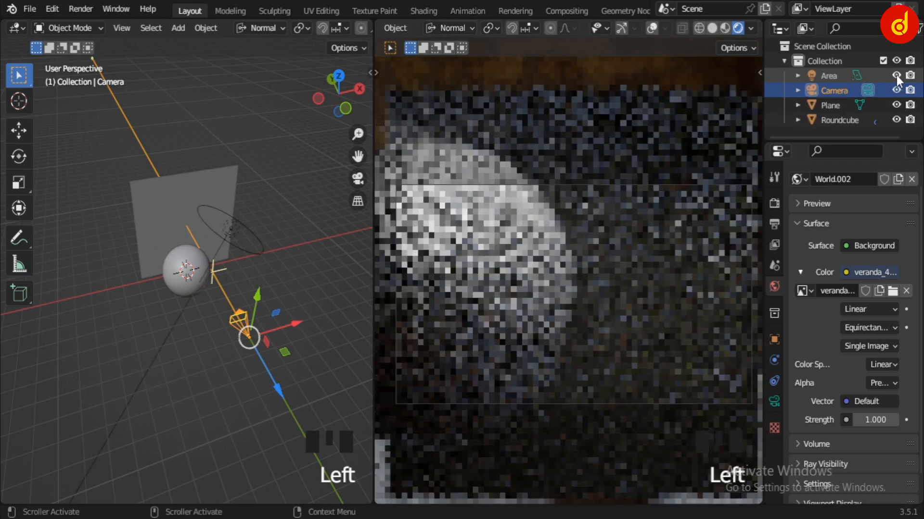
- Select the area light above the sphere and examine its light settings and its placement relative to the sphere, plane and camera
{"action": "middle_click_drag", "start_coordinate": [251, 260], "coordinate": [215, 267]}
{"action": "scroll", "coordinate": [215, 267], "scroll_direction": "up", "scroll_amount": 2}
{"action": "scroll", "coordinate": [216, 271], "scroll_direction": "up", "scroll_amount": 2}
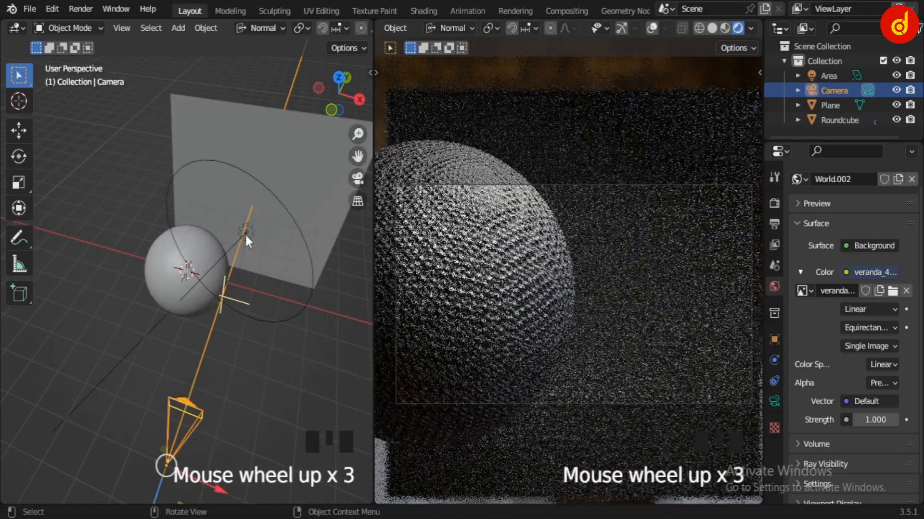
{"action": "left_click", "coordinate": [247, 235]}
{"action": "middle_click_drag", "start_coordinate": [233, 326], "coordinate": [260, 306]}
{"action": "left_click", "coordinate": [774, 401]}
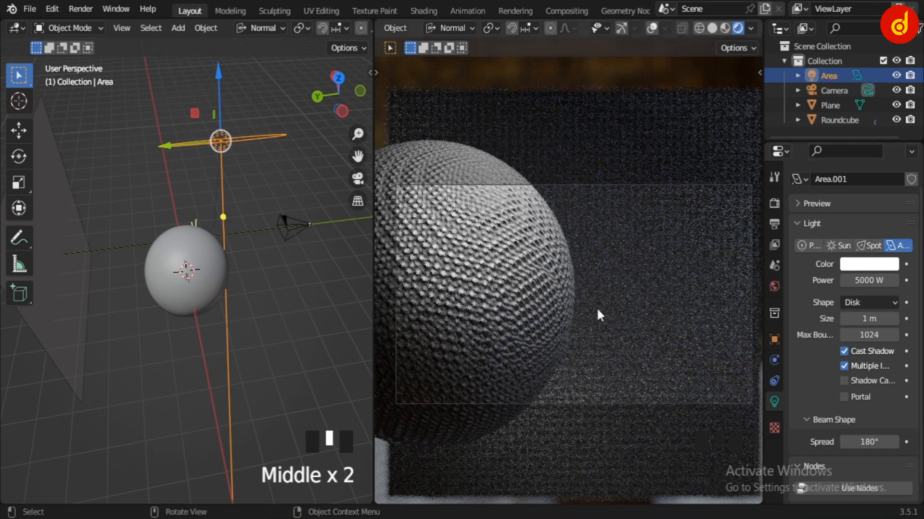
{"action": "middle_click_drag", "start_coordinate": [149, 356], "coordinate": [351, 355]}
{"action": "scroll", "coordinate": [243, 313], "scroll_direction": "down", "scroll_amount": 4}
{"action": "mouse_move", "coordinate": [244, 313]}
{"action": "middle_mouse_down"}
{"action": "mouse_move", "coordinate": [284, 293]}
{"action": "mouse_move", "coordinate": [237, 330]}
{"action": "middle_mouse_up"}
{"action": "scroll", "coordinate": [237, 329], "scroll_direction": "up", "scroll_amount": 2}
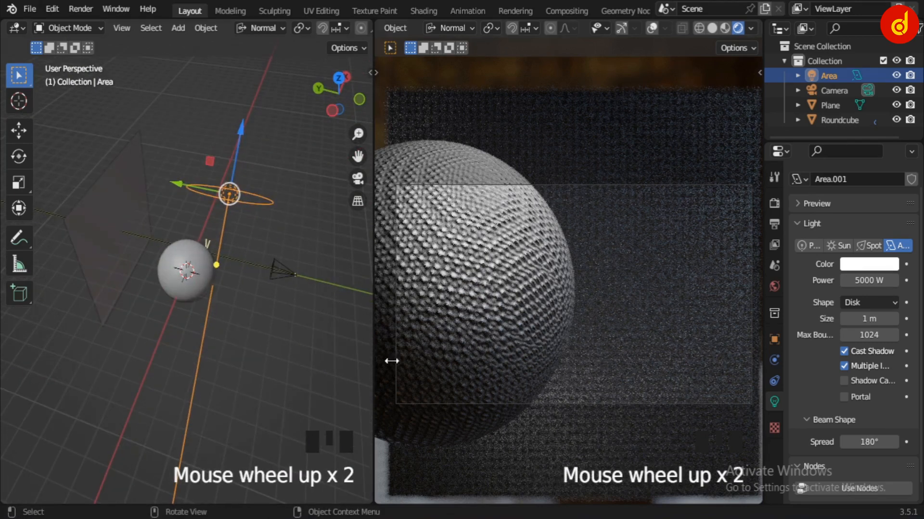
- Set the color management look of the scene render to Very High Contrast
{"action": "left_click", "coordinate": [774, 202]}
{"action": "scroll", "coordinate": [855, 316], "scroll_direction": "down", "scroll_amount": 20}
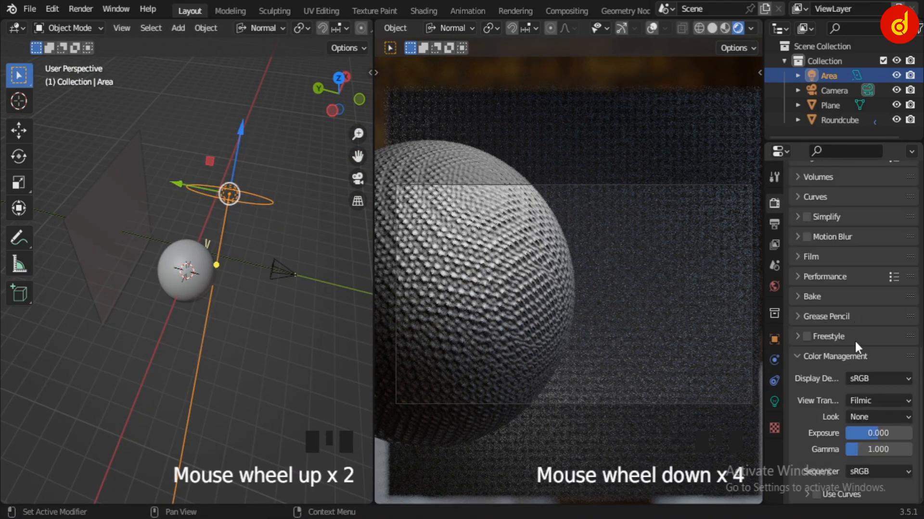
{"action": "left_click", "coordinate": [873, 417]}
{"action": "left_click", "coordinate": [867, 383]}
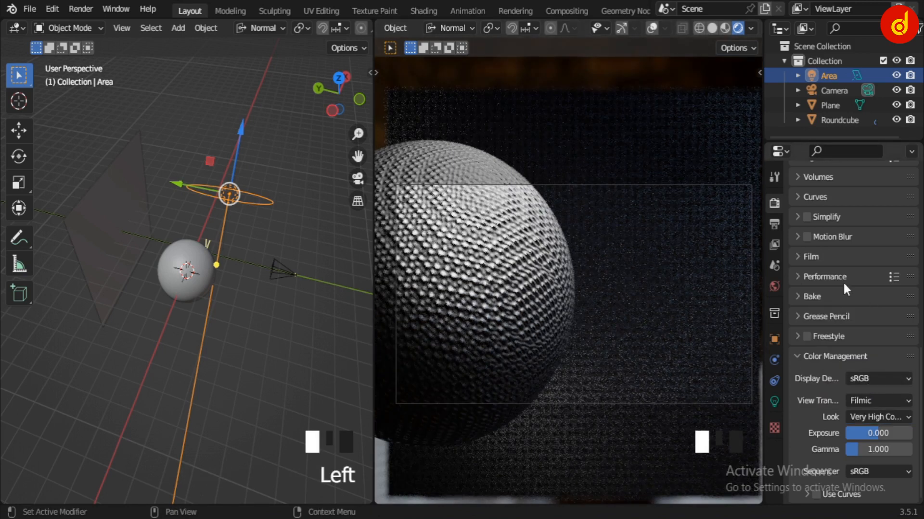
{"action": "scroll", "coordinate": [843, 281], "scroll_direction": "up", "scroll_amount": 11}
{"action": "scroll", "coordinate": [844, 285], "scroll_direction": "up", "scroll_amount": 6}
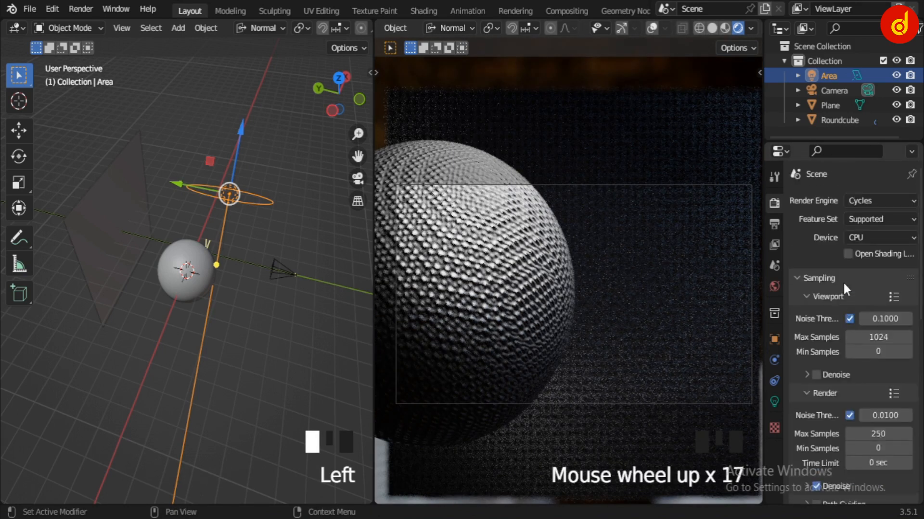
- Switch to the Modeling workspace and display its camera view in rendered shading with the viewport overlays turned off
{"action": "left_click", "coordinate": [234, 10]}
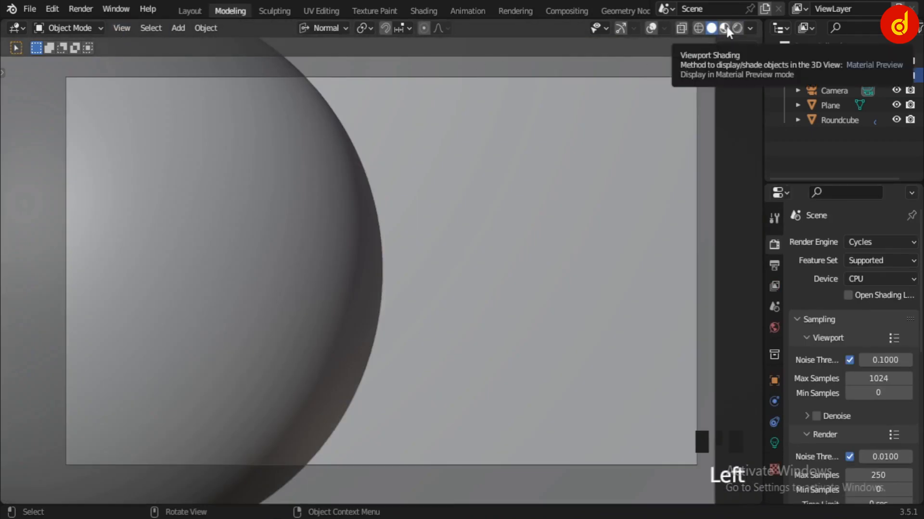
{"action": "left_click", "coordinate": [655, 27]}
{"action": "left_click", "coordinate": [665, 28]}
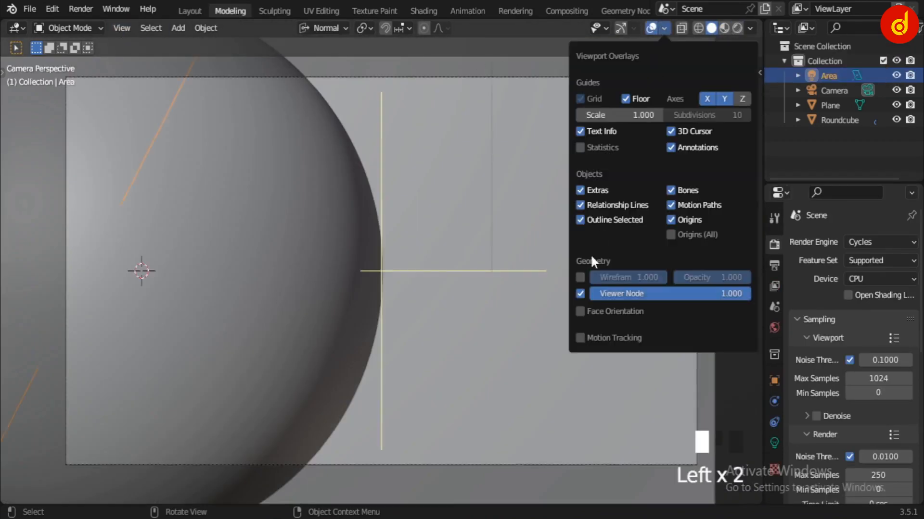
{"action": "left_click", "coordinate": [579, 280]}
{"action": "left_click", "coordinate": [579, 281]}
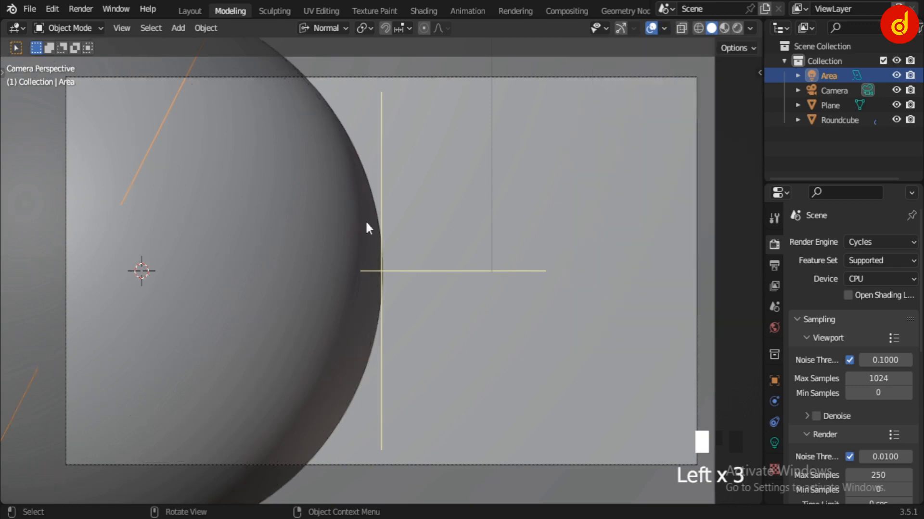
{"action": "left_click", "coordinate": [724, 28]}
{"action": "left_click", "coordinate": [651, 28]}
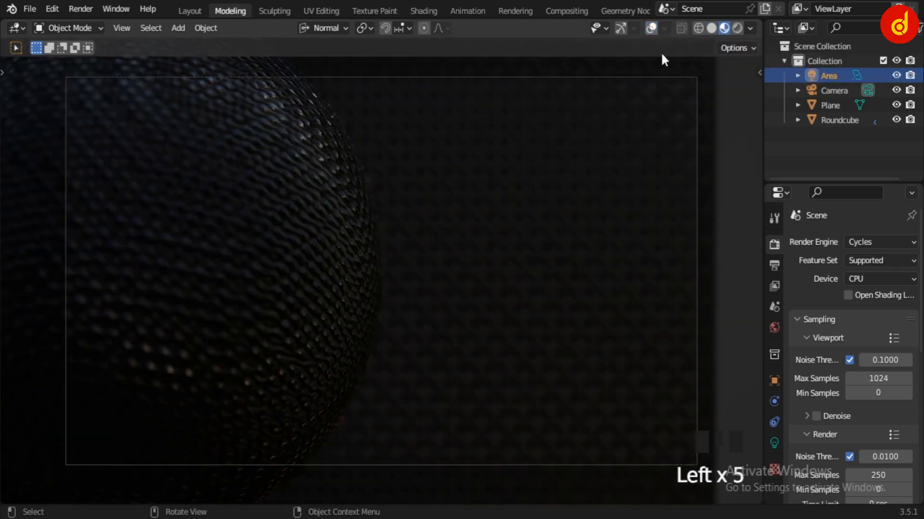
{"action": "left_click", "coordinate": [738, 27]}
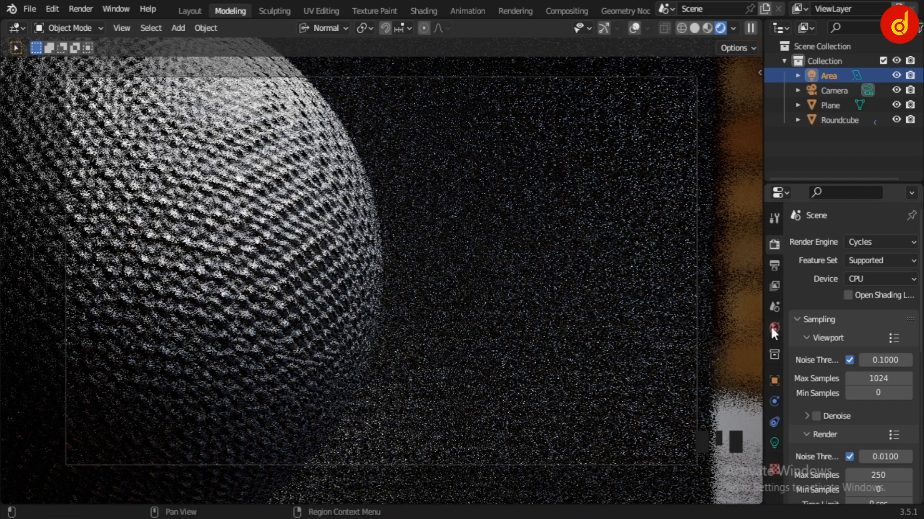
- Set the camera's passepartout opacity to 1.000 so the area outside the frame is blacked out
{"action": "left_click", "coordinate": [834, 90]}
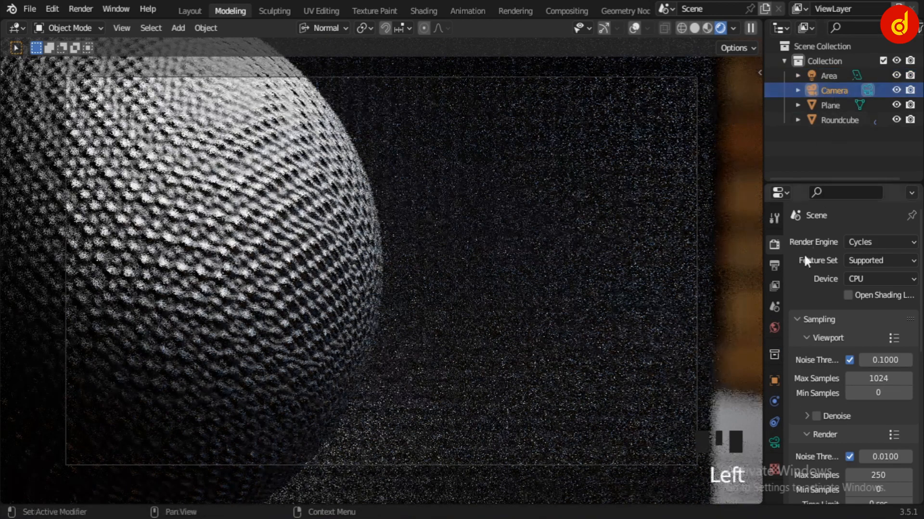
{"action": "left_click", "coordinate": [774, 443]}
{"action": "scroll", "coordinate": [895, 370], "scroll_direction": "down", "scroll_amount": 13}
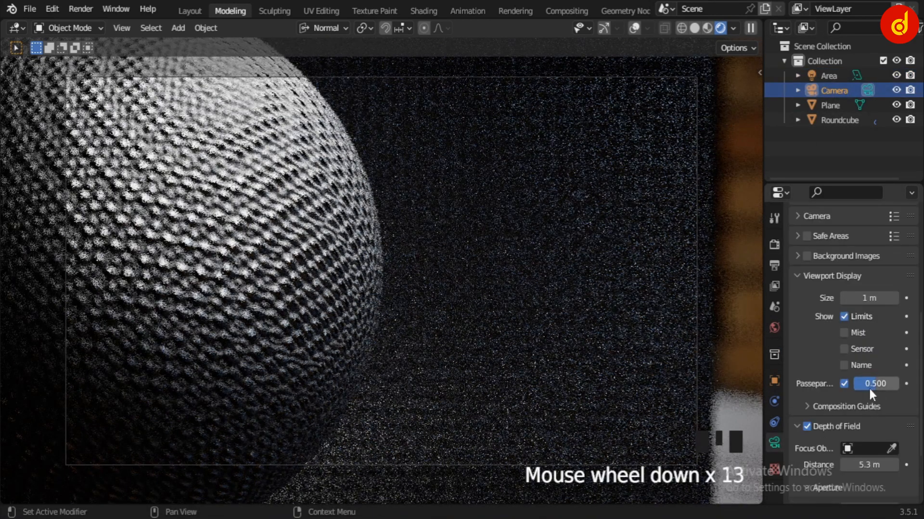
{"action": "left_click_drag", "start_coordinate": [868, 385], "coordinate": [888, 379]}
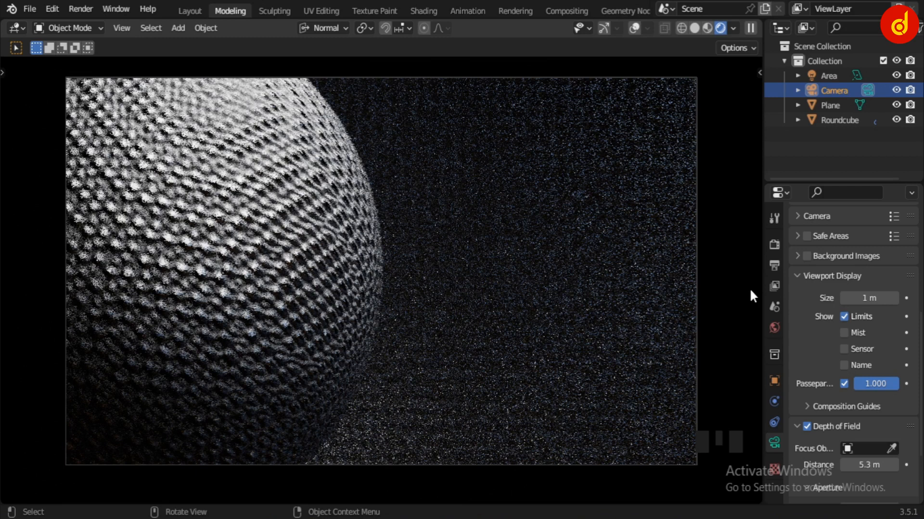
{"action": "scroll", "coordinate": [846, 295], "scroll_direction": "up", "scroll_amount": 6}
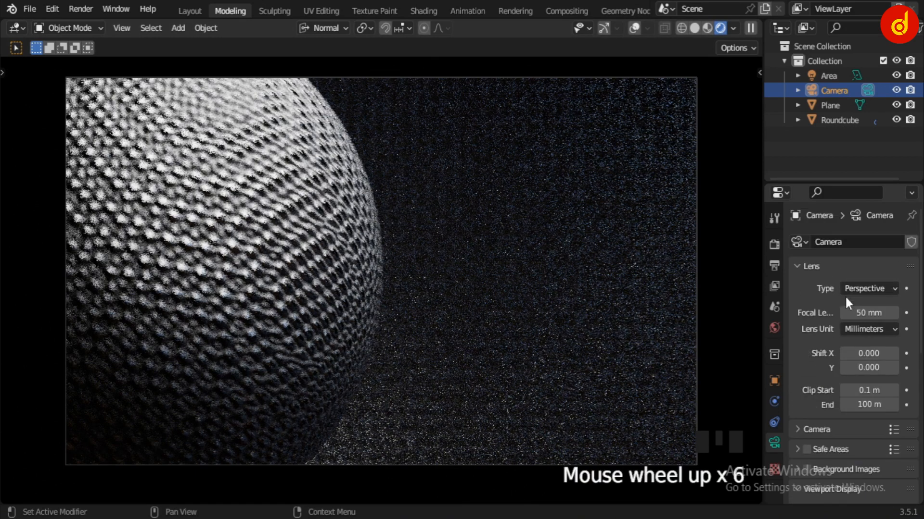
{"action": "scroll", "coordinate": [862, 284], "scroll_direction": "up", "scroll_amount": 4}
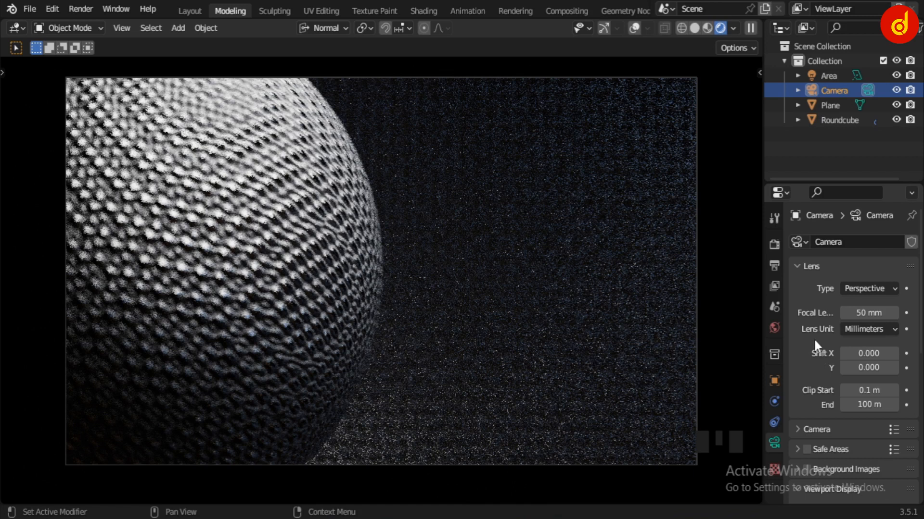
- Review the Cycles render and color management settings, and the scene's output and format settings
{"action": "left_click", "coordinate": [774, 244]}
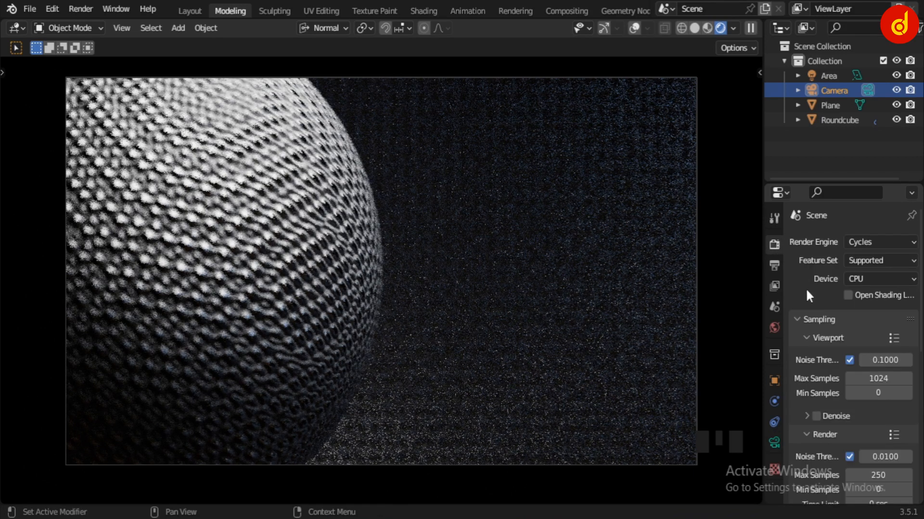
{"action": "scroll", "coordinate": [806, 290], "scroll_direction": "down", "scroll_amount": 14}
{"action": "scroll", "coordinate": [839, 496], "scroll_direction": "down", "scroll_amount": 6}
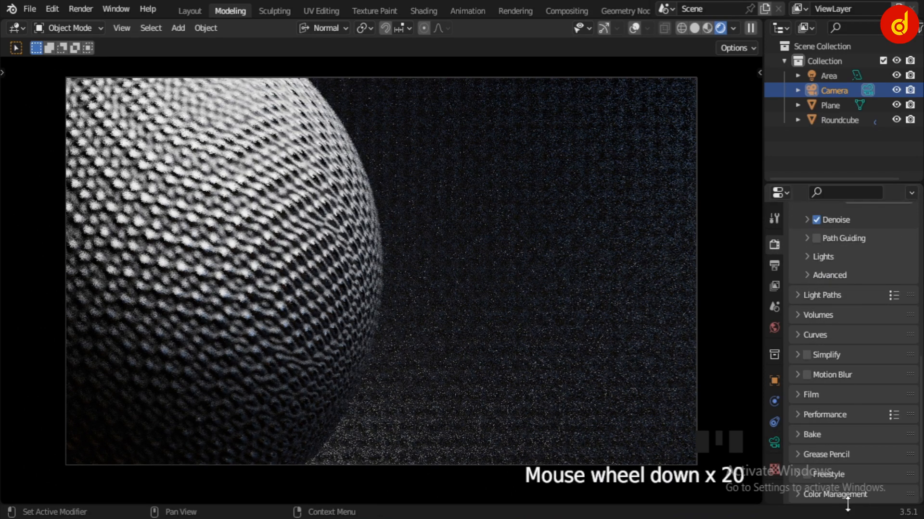
{"action": "left_click", "coordinate": [839, 495]}
{"action": "scroll", "coordinate": [839, 495], "scroll_direction": "down", "scroll_amount": 7}
{"action": "left_click", "coordinate": [774, 265]}
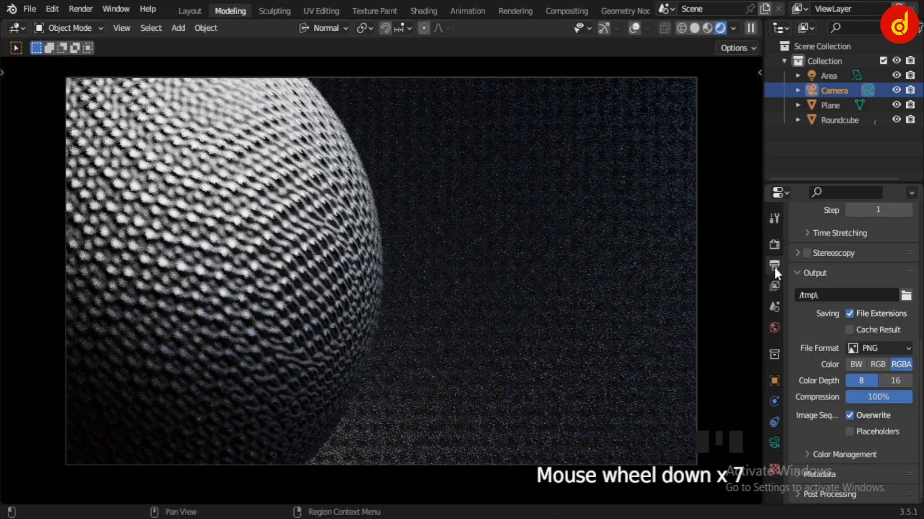
{"action": "scroll", "coordinate": [811, 350], "scroll_direction": "up", "scroll_amount": 10}
{"action": "scroll", "coordinate": [811, 350], "scroll_direction": "up", "scroll_amount": 8}
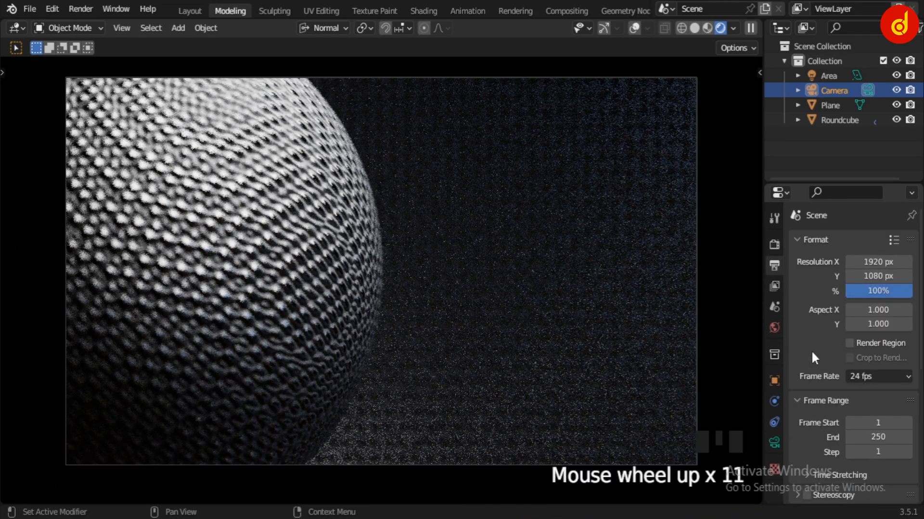